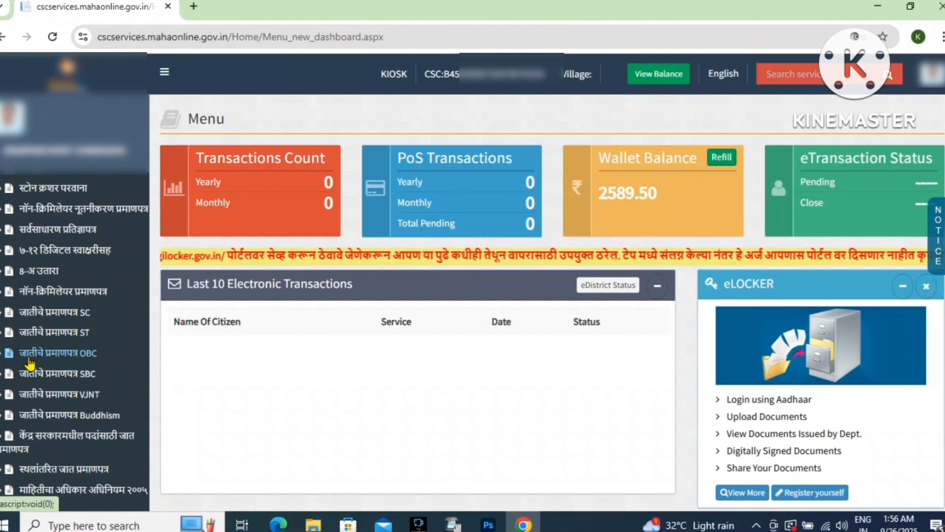
Step: Open the OBC caste certificate service and continue past its required-documents list to the application form
left_click(30, 353)
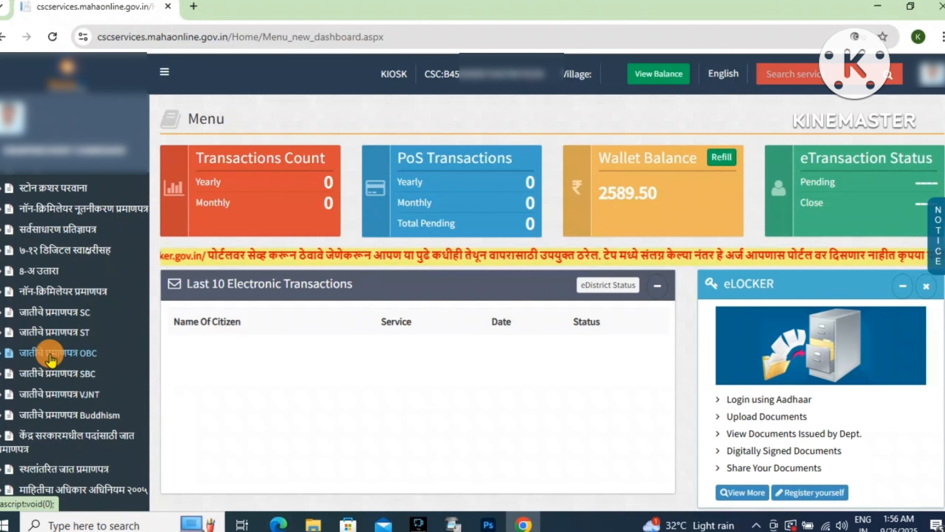
scroll(400, 264, "down", 2)
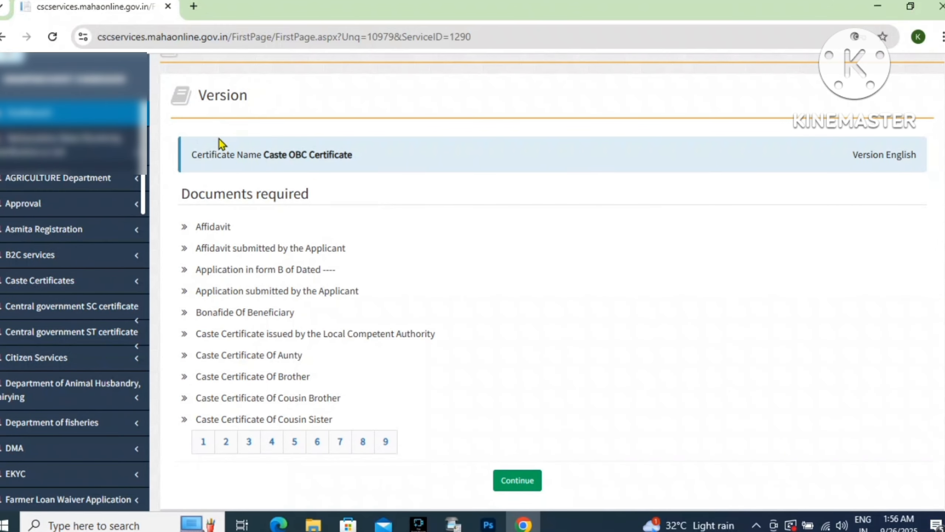
left_click_drag(217, 155, 320, 155)
left_click_drag(195, 190, 432, 428)
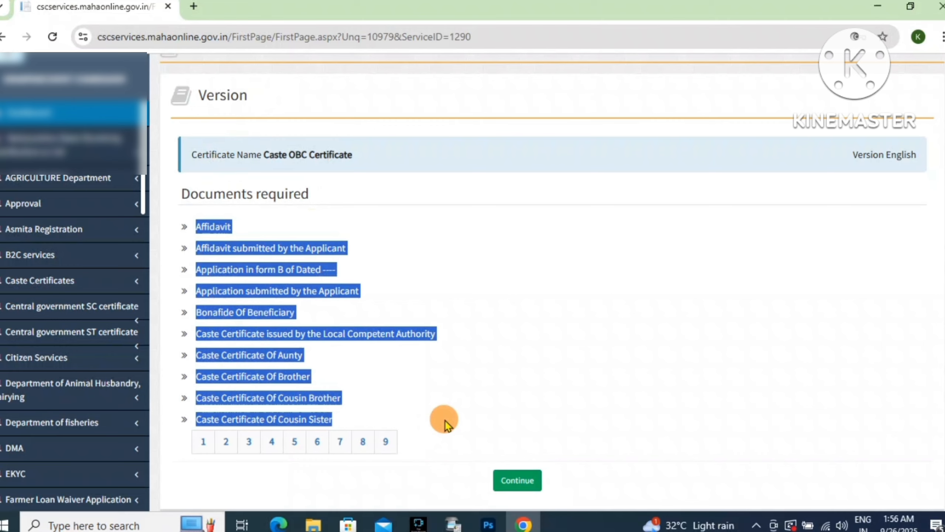
left_click(446, 425)
left_click(518, 480)
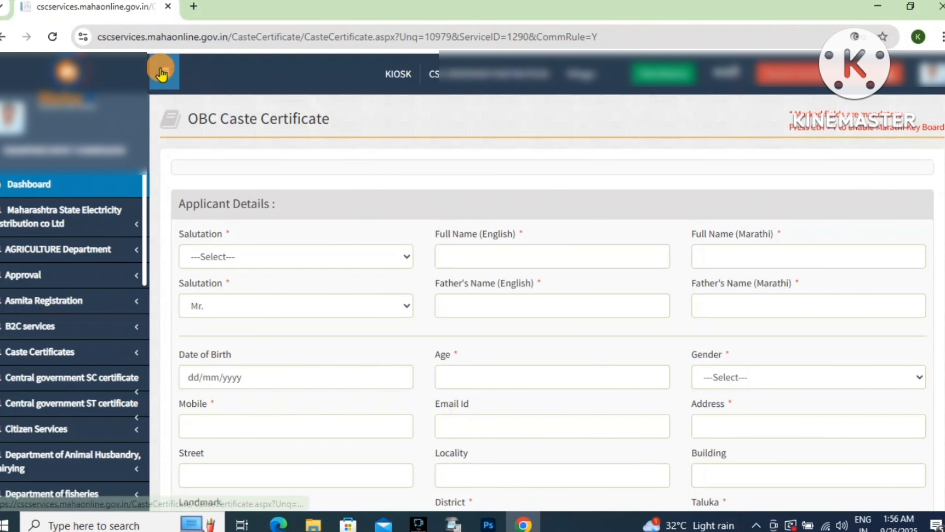
Step: Collapse the side navigation so the Applicant Details section takes the full page width
left_click(164, 72)
left_click_drag(52, 120, 200, 120)
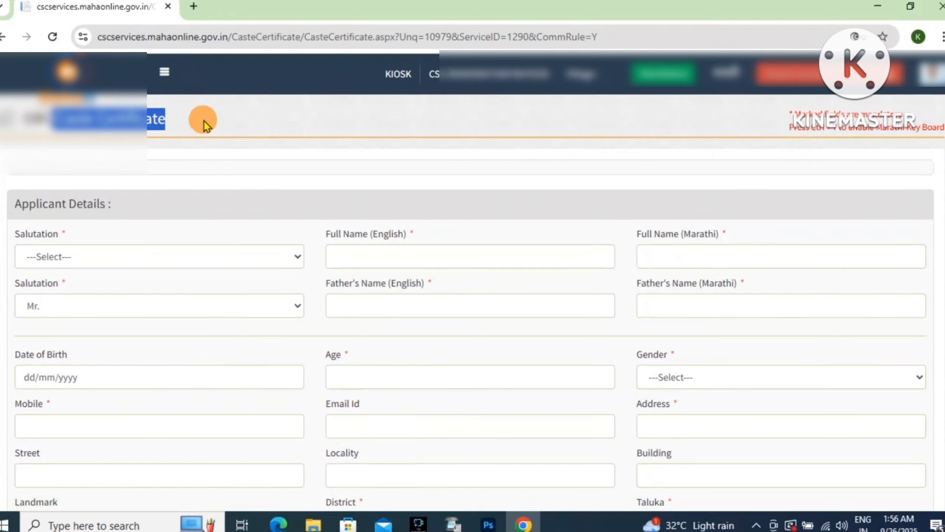
left_click(219, 166)
left_click_drag(41, 210, 118, 205)
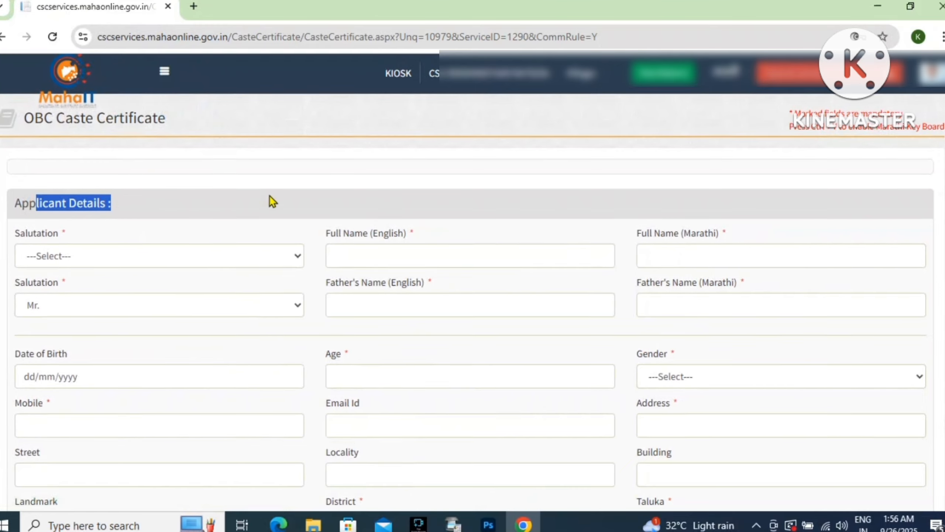
scroll(269, 195, "down", 3)
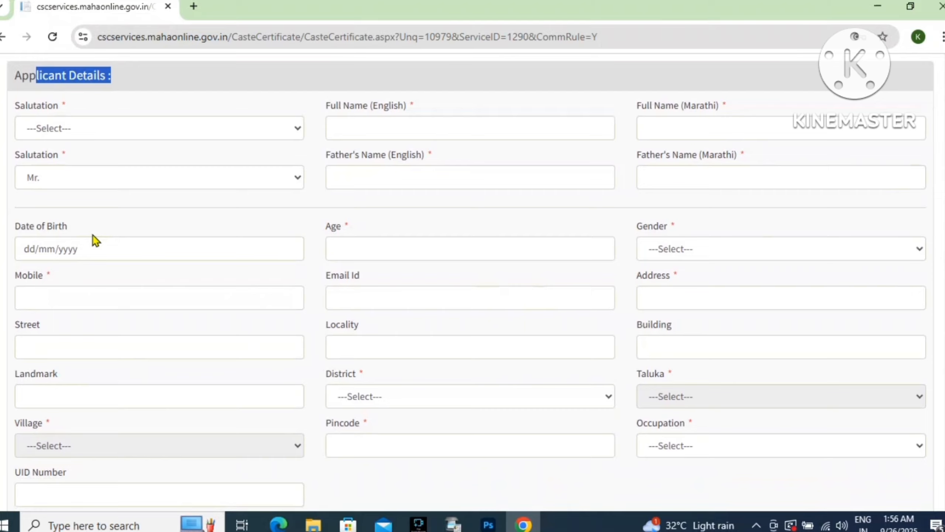
Step: Set the applicant's salutation to Shri and enter the applicant's full name in English and Marathi
left_click_drag(34, 105, 101, 134)
left_click(101, 133)
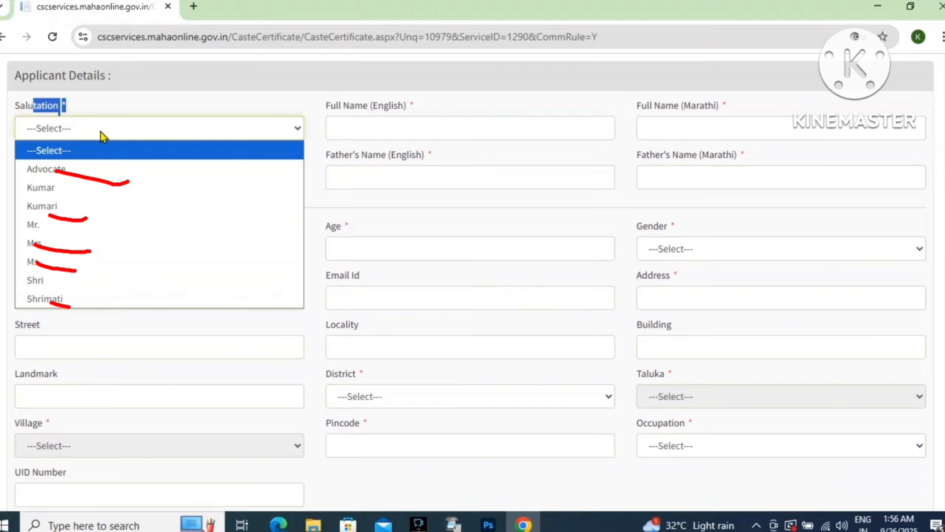
left_click(91, 281)
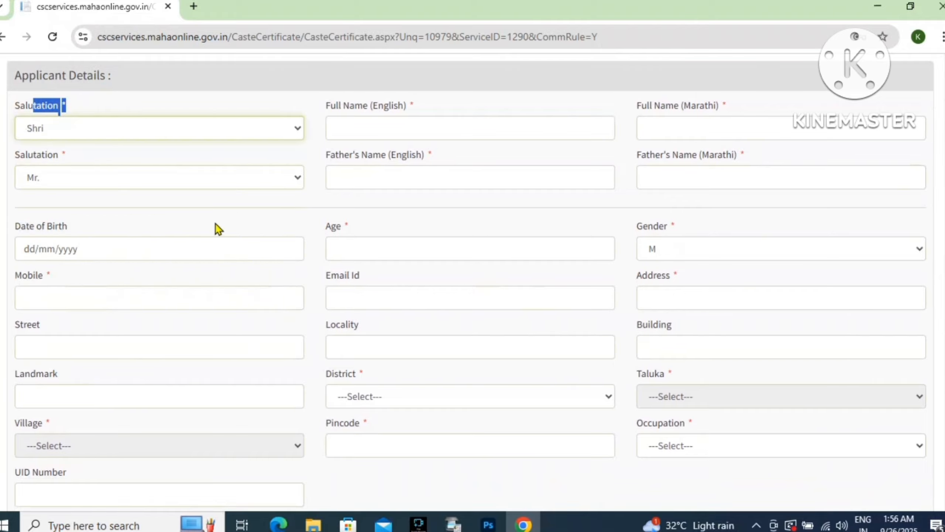
left_click_drag(337, 106, 400, 106)
left_click(384, 142)
left_click(356, 127)
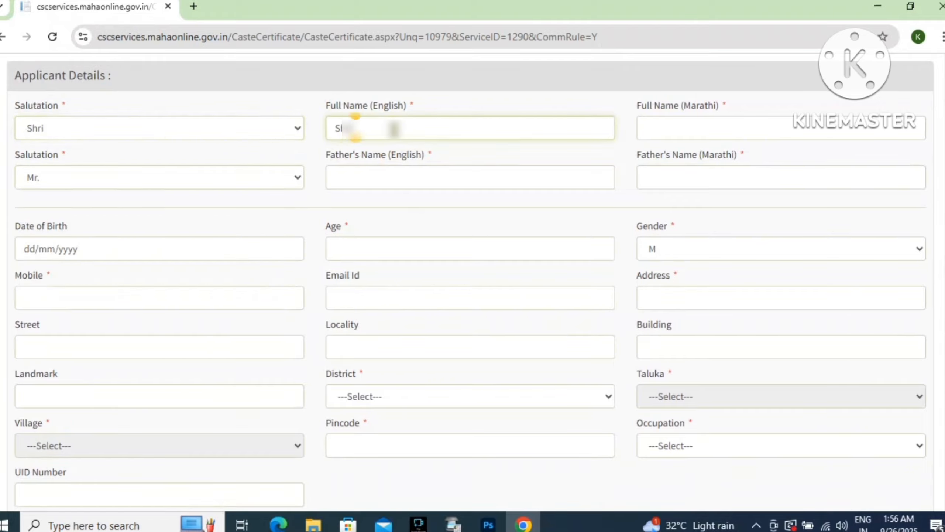
left_click_drag(653, 105, 707, 108)
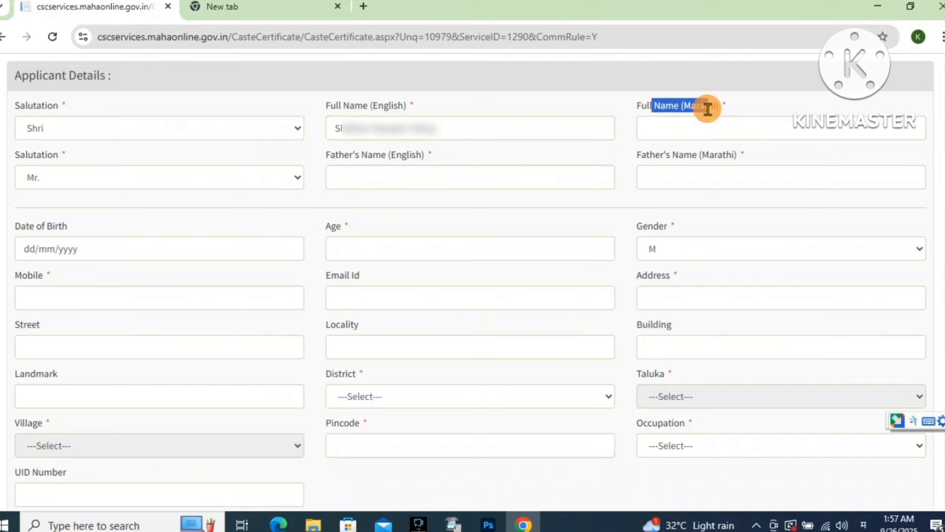
left_click(652, 130)
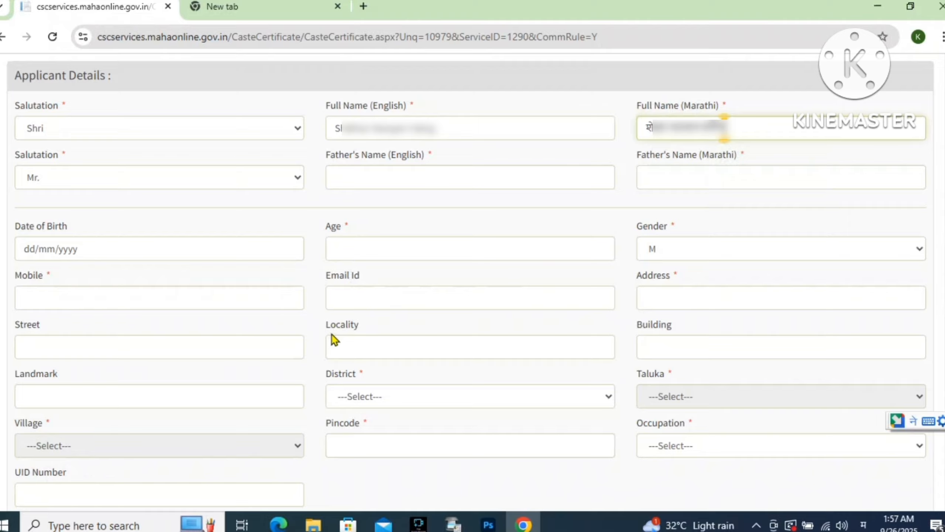
Step: Set the father's salutation to Shri and enter the father's name in English and Marathi
left_click_drag(26, 154, 91, 177)
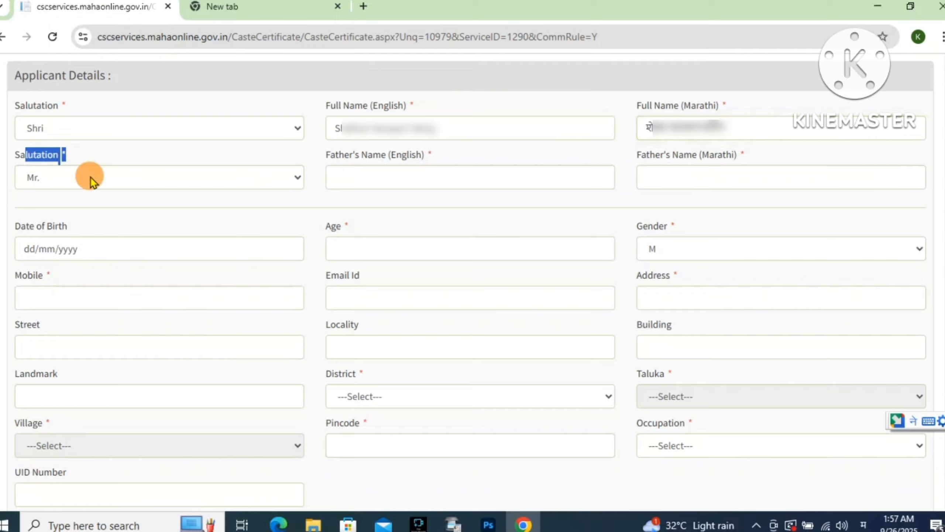
left_click(91, 177)
left_click(59, 217)
left_click_drag(339, 154, 361, 172)
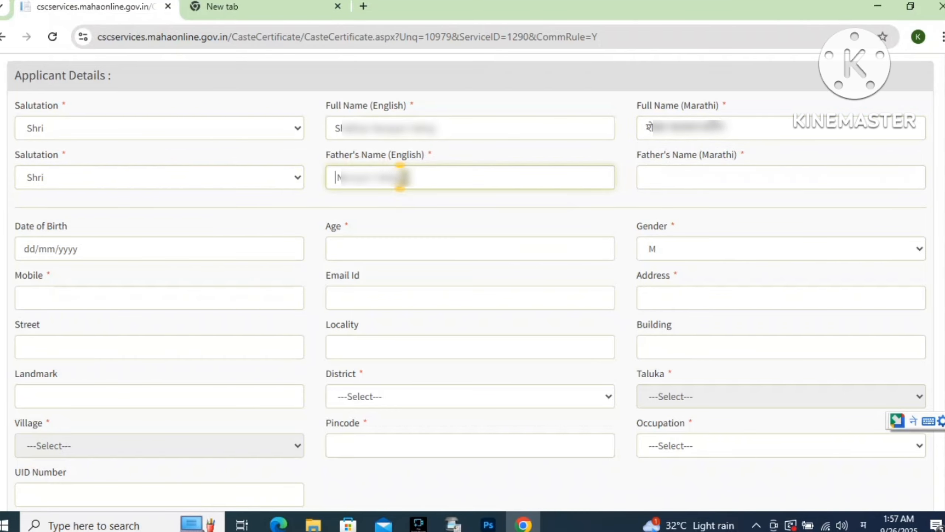
key("Home")
left_click_drag(647, 153, 717, 170)
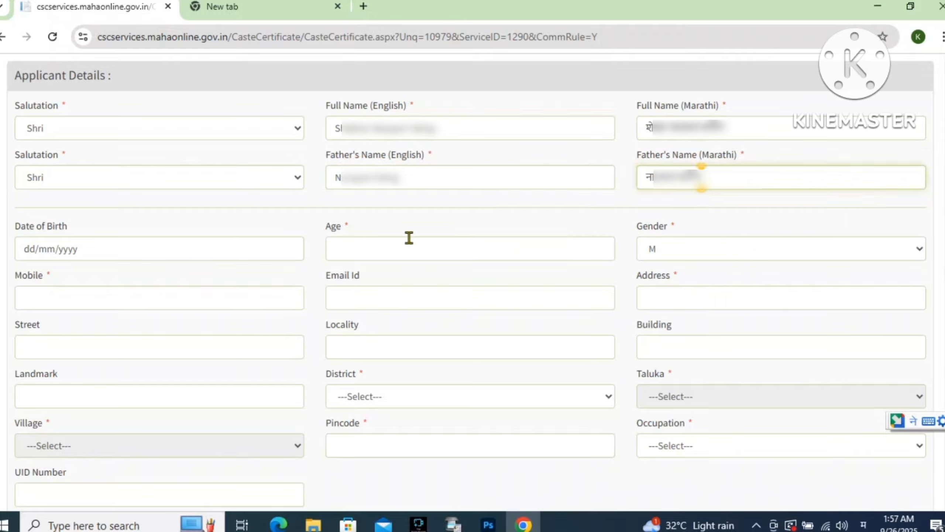
Step: Set the applicant's age to 41 and check that the gender is M
left_click_drag(16, 222, 72, 226)
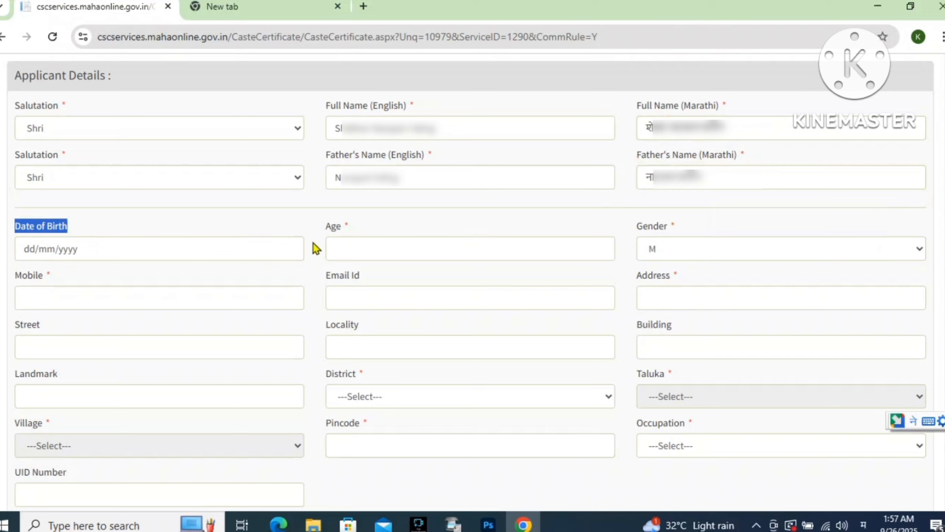
left_click(327, 226)
left_click(350, 247)
type("41")
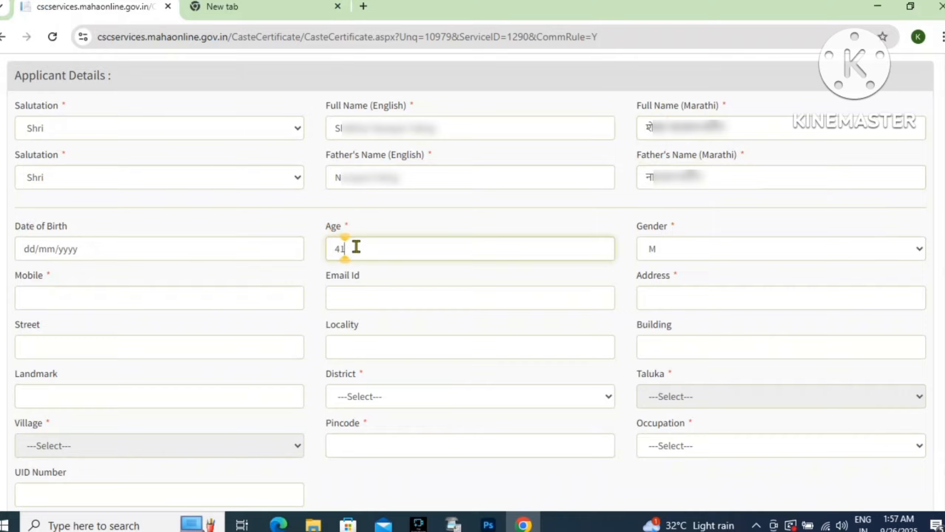
left_click_drag(644, 226, 706, 228)
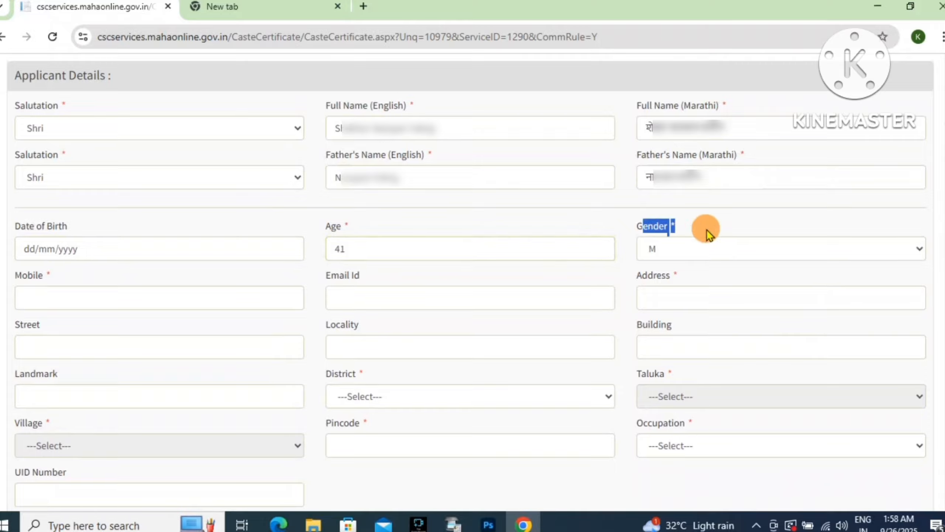
left_click(690, 247)
left_click(690, 247)
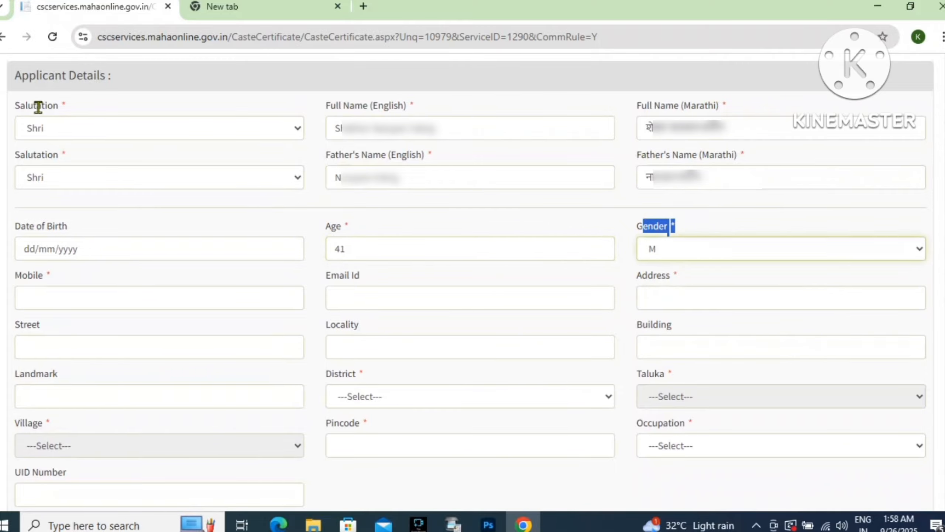
left_click_drag(27, 106, 61, 106)
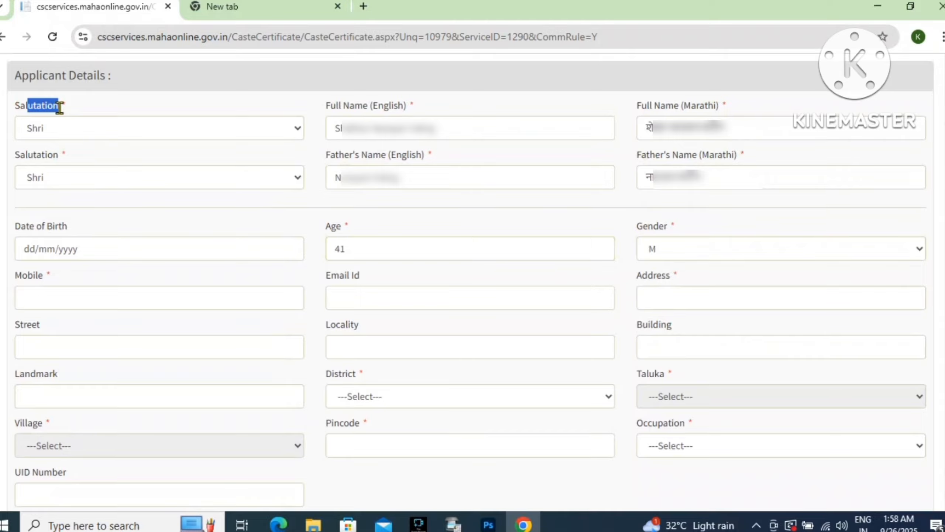
Step: Enter the applicant's mobile number and address in the Applicant Details section
left_click(35, 275)
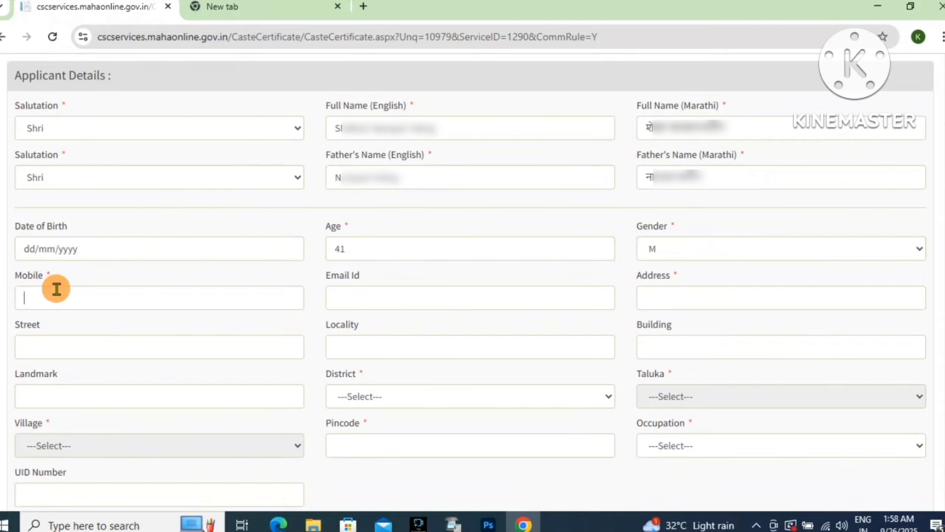
key("ctrl+v")
left_click_drag(336, 275, 539, 273)
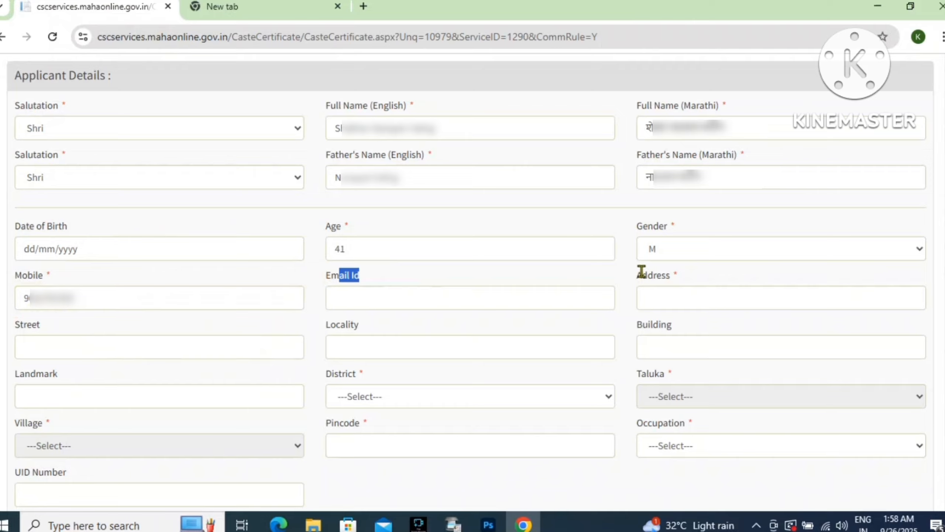
left_click_drag(638, 275, 701, 274)
left_click(689, 296)
key("ctrl+v")
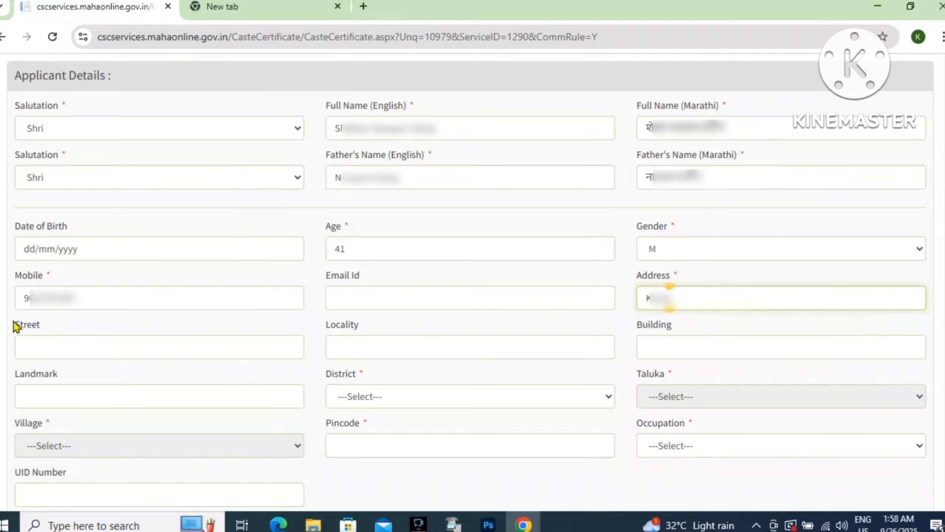
left_click_drag(15, 324, 57, 328)
left_click_drag(327, 333, 355, 323)
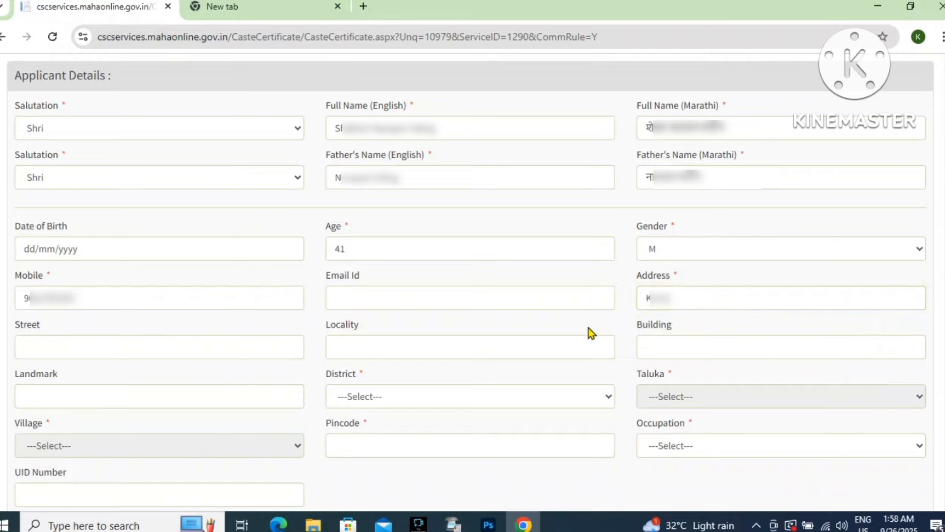
left_click_drag(643, 325, 686, 337)
left_click_drag(30, 374, 122, 394)
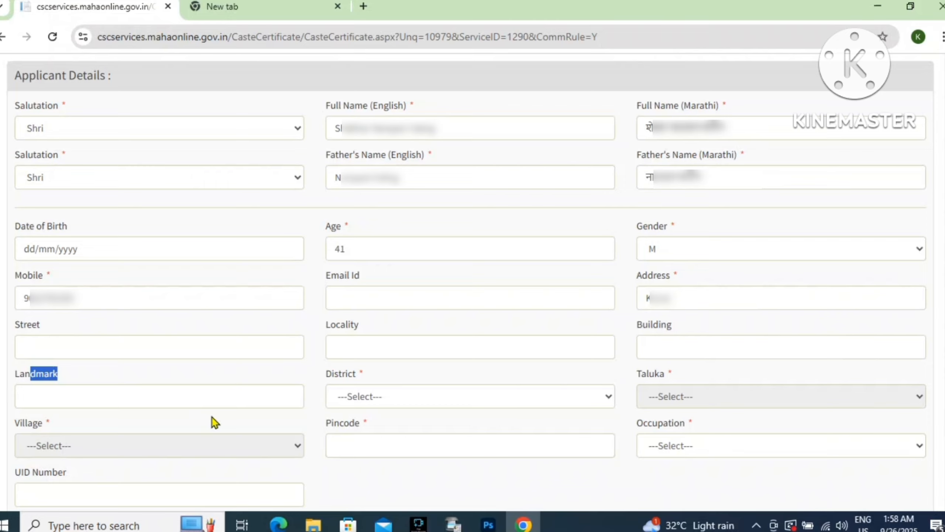
Step: Set the applicant's district to Chandrapur and the taluka to Brahmapuri
left_click_drag(332, 373, 375, 382)
left_click(374, 391)
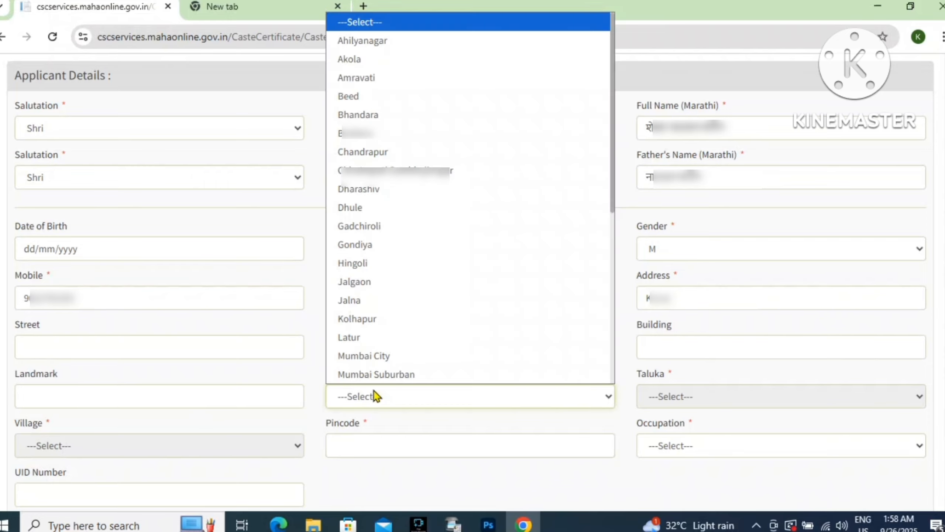
key("c")
key("Return")
left_click(644, 370)
left_click_drag(644, 371, 701, 382)
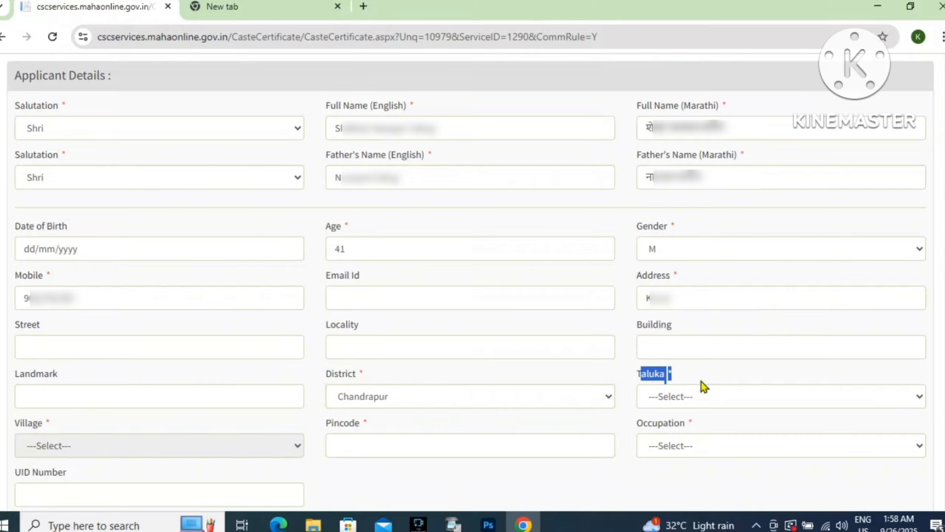
left_click(698, 396)
key("b")
key("r")
key("Return")
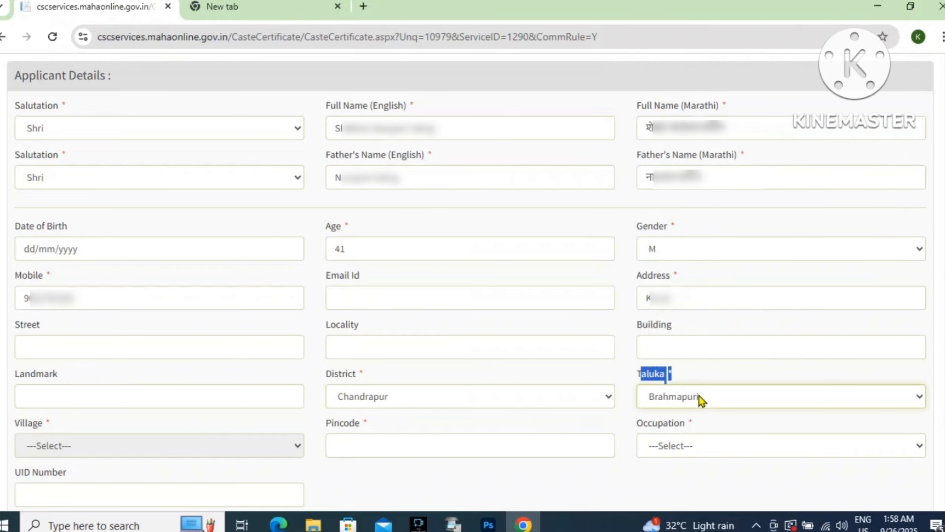
Step: Set the applicant's village to Brahmapuri (M Cl) and enter the postal pincode
triple_click(51, 423)
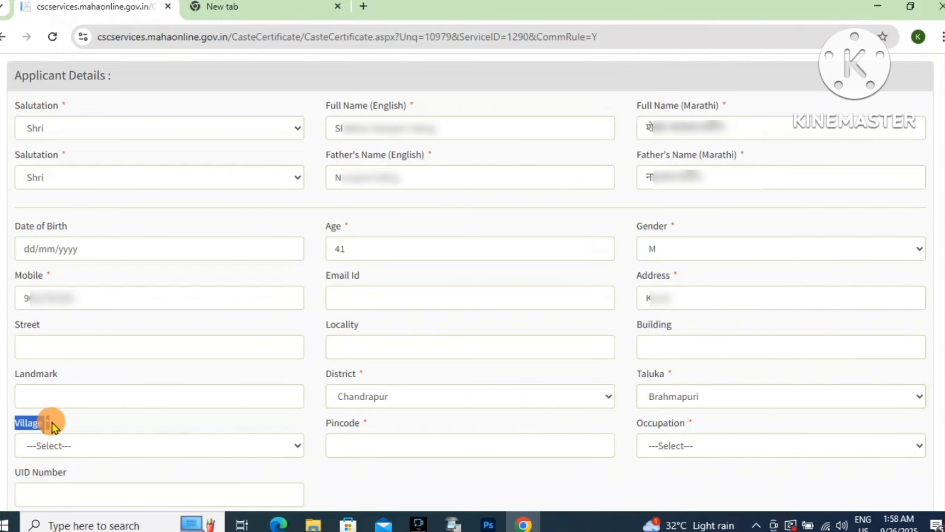
left_click(64, 452)
key("b")
key("r")
key("Return")
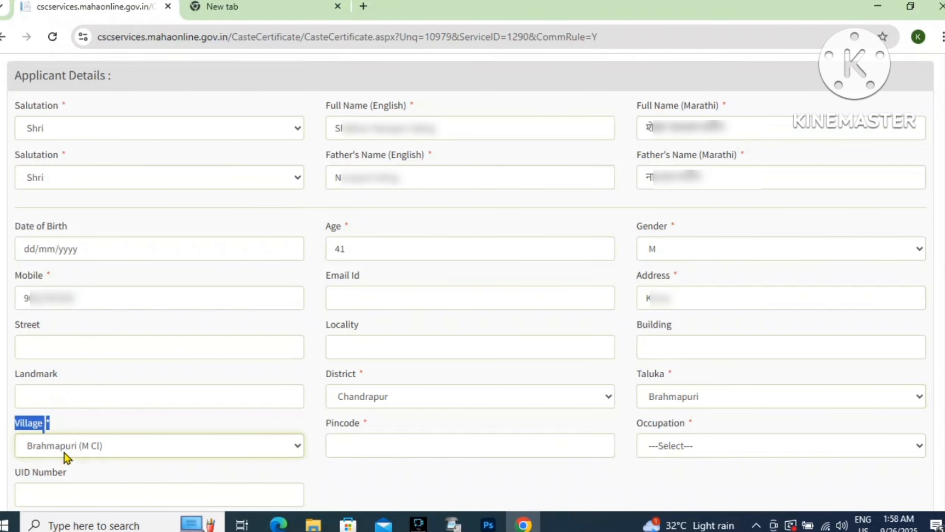
triple_click(335, 423)
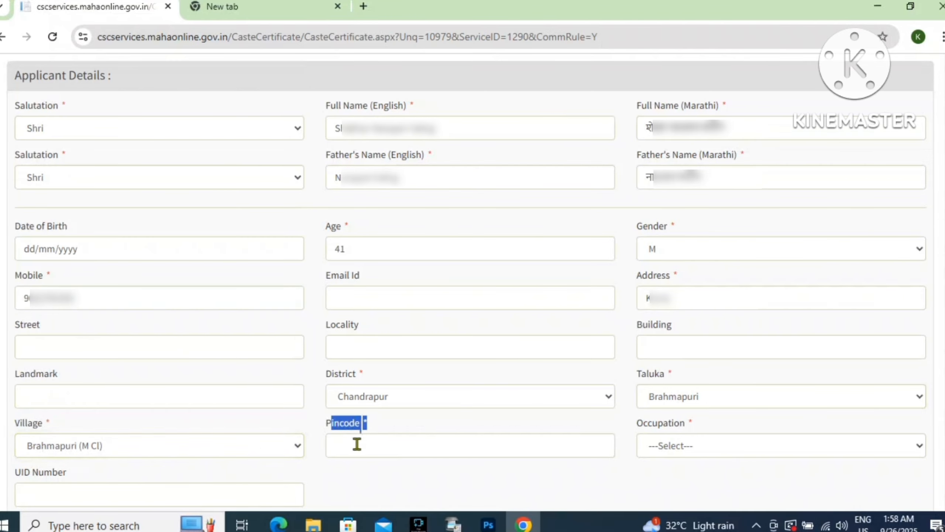
left_click(357, 443)
type("441206")
left_click(400, 386)
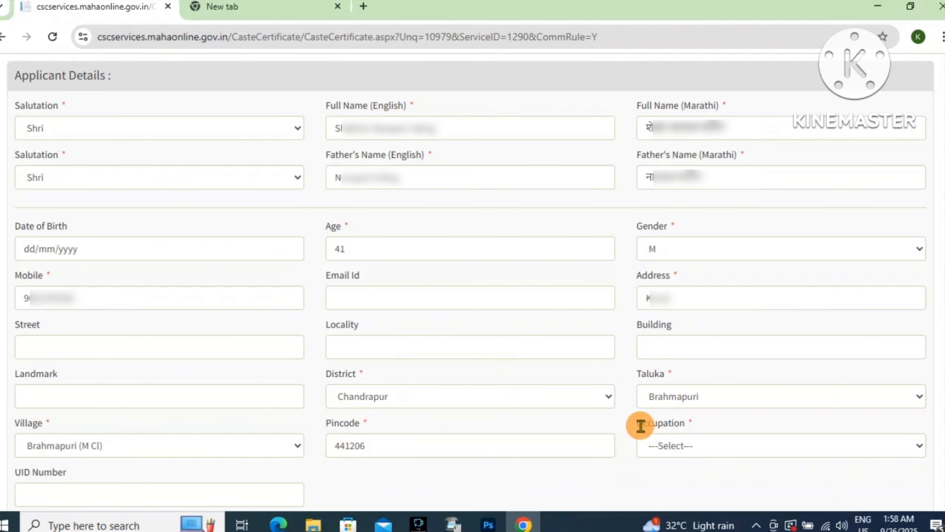
Step: Set the applicant's occupation to Farmer
left_click_drag(643, 423, 701, 442)
left_click(701, 444)
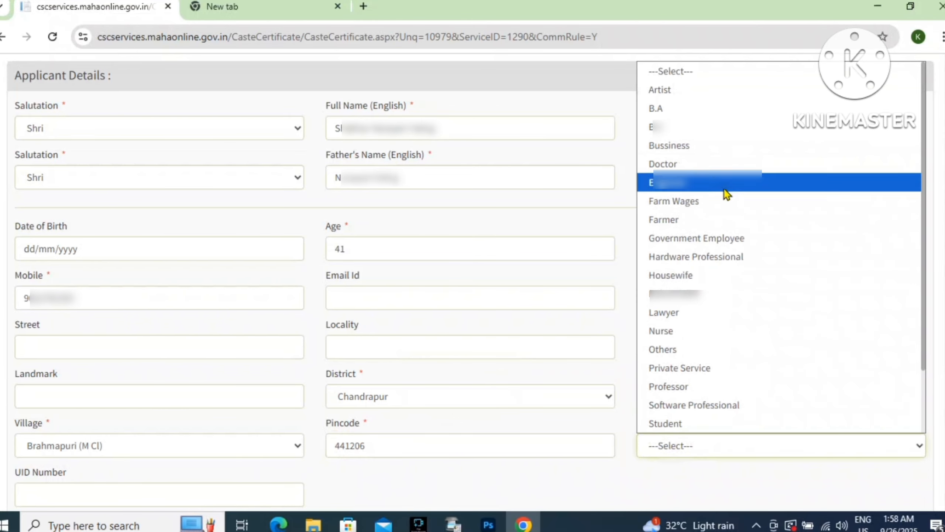
scroll(707, 335, "down", 2)
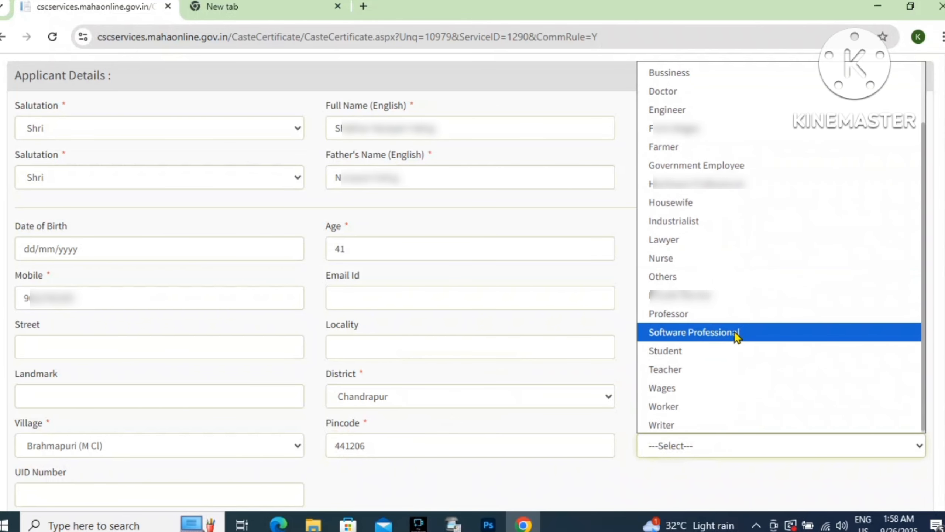
scroll(681, 333, "up", 2)
left_click(722, 222)
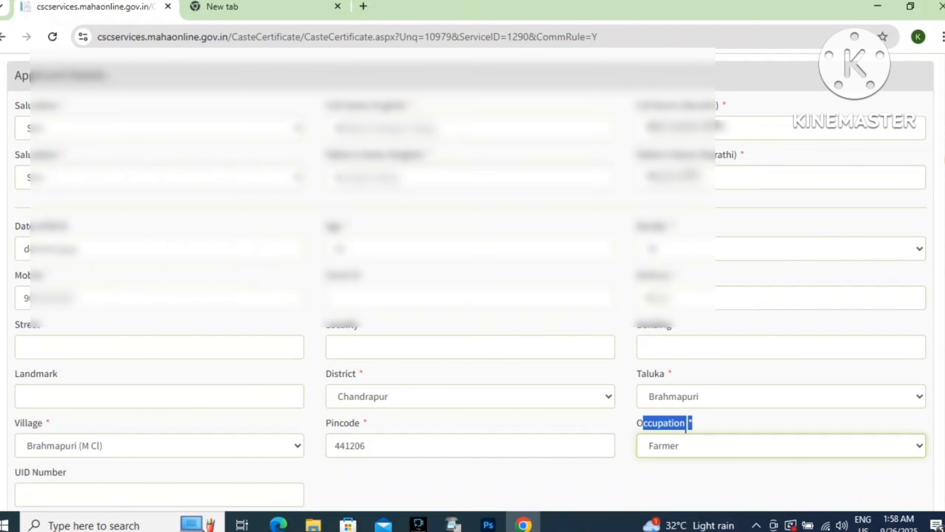
Step: Set the relation of the beneficiary with the applicant to Daughter
scroll(473, 261, "down", 3)
scroll(481, 189, "down", 5)
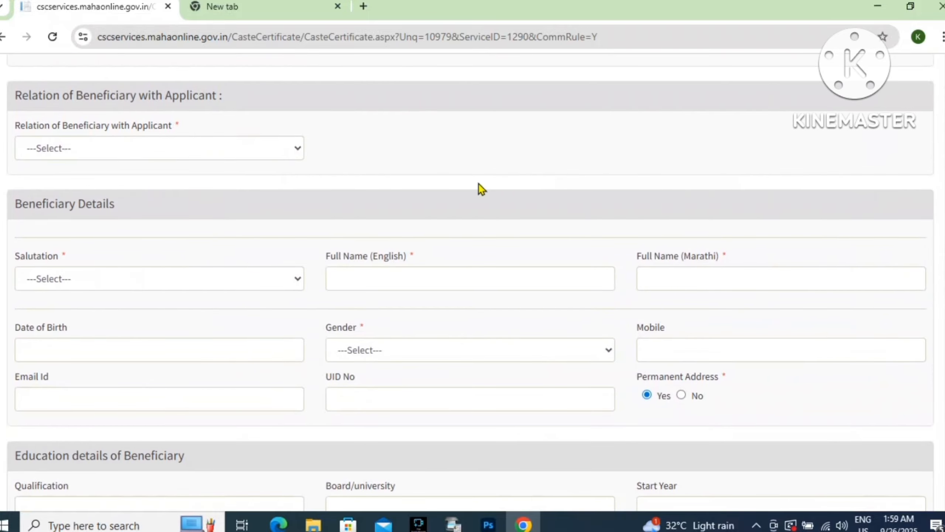
left_click_drag(20, 90, 200, 97)
left_click_drag(28, 125, 173, 125)
left_click(164, 154)
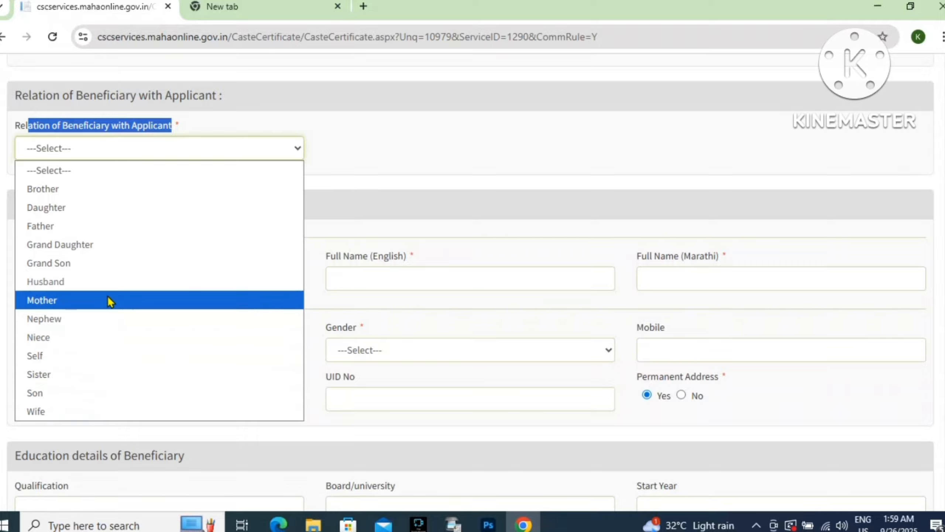
left_click(99, 205)
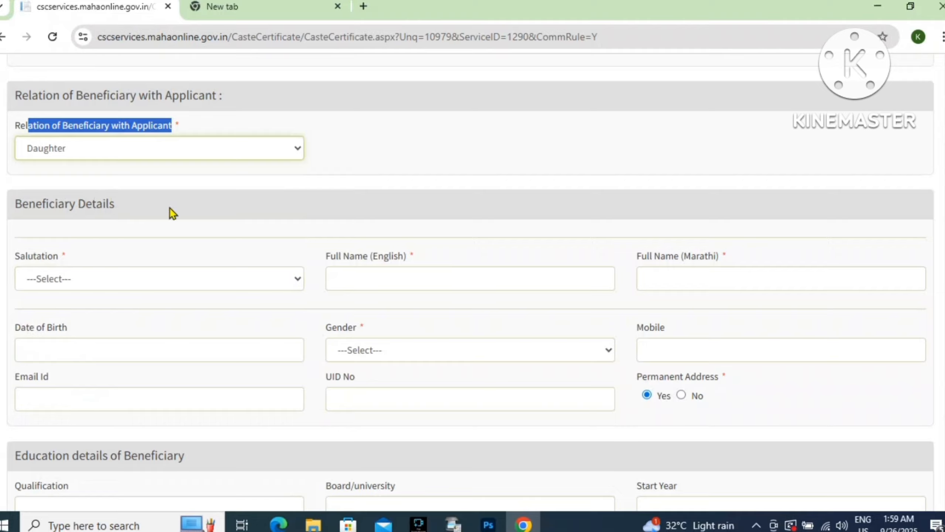
Step: Set the beneficiary's salutation to Kumari in the Beneficiary Details section
left_click_drag(31, 207, 117, 214)
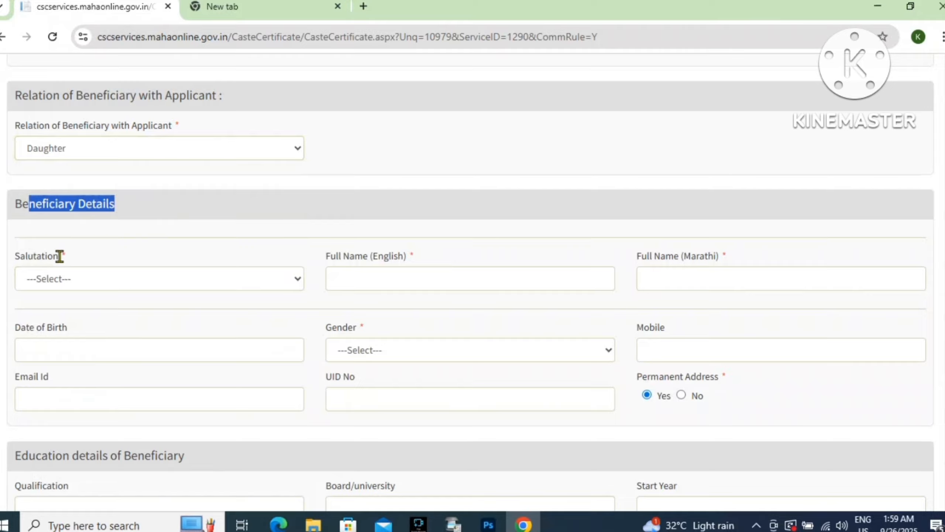
left_click_drag(22, 257, 76, 264)
left_click(101, 278)
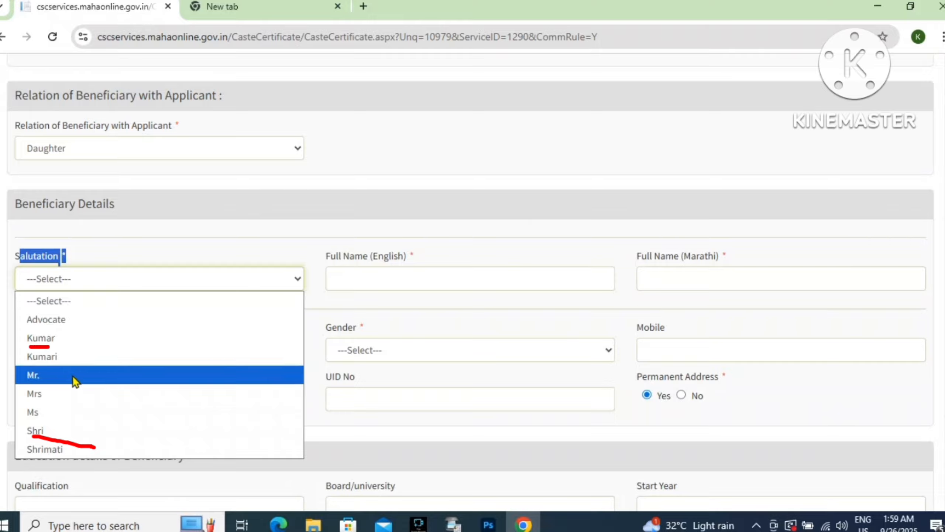
left_click(82, 356)
Step: Enter the beneficiary's full name in English and in Marathi
left_click(335, 258)
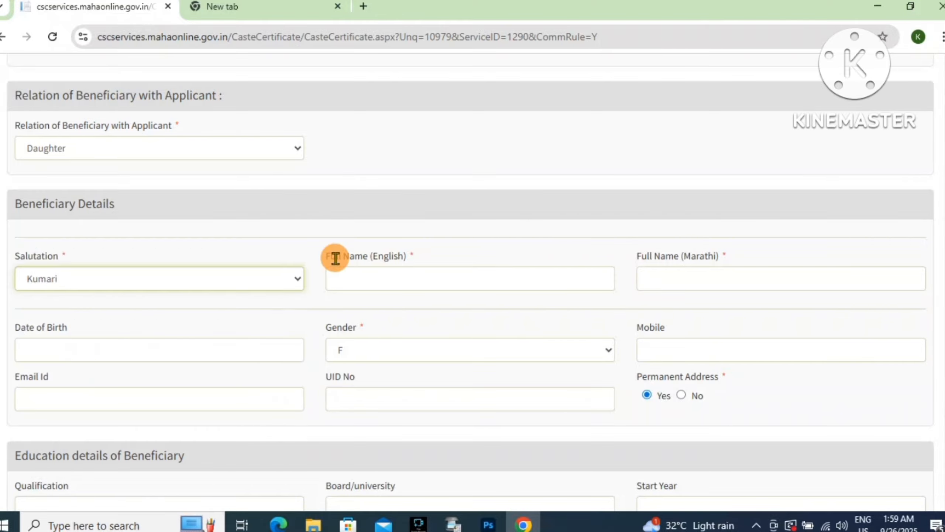
left_click_drag(336, 258, 361, 282)
key("Right")
key("Right")
key("Right")
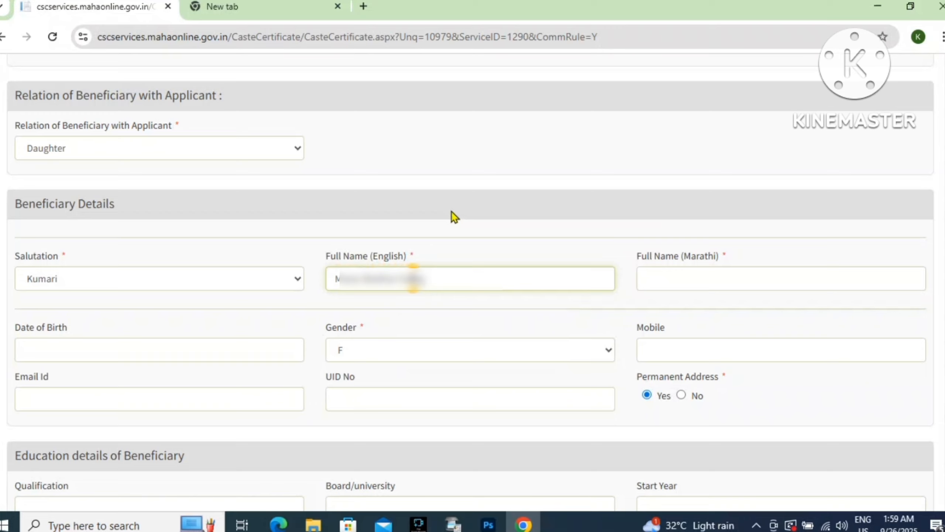
left_click_drag(643, 257, 731, 264)
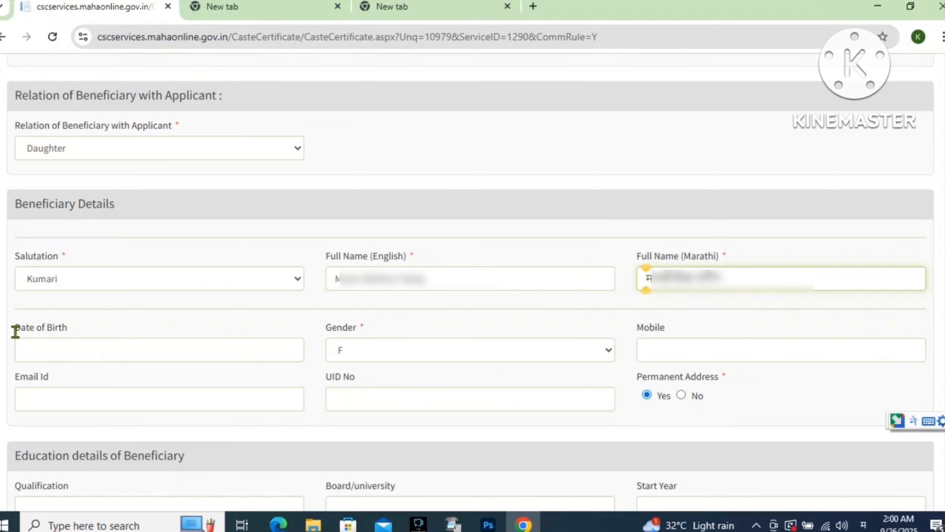
Step: Examine the beneficiary's date of birth, gender options, mobile, email and UID fields against the chosen salutation and relation
left_click_drag(15, 331, 82, 338)
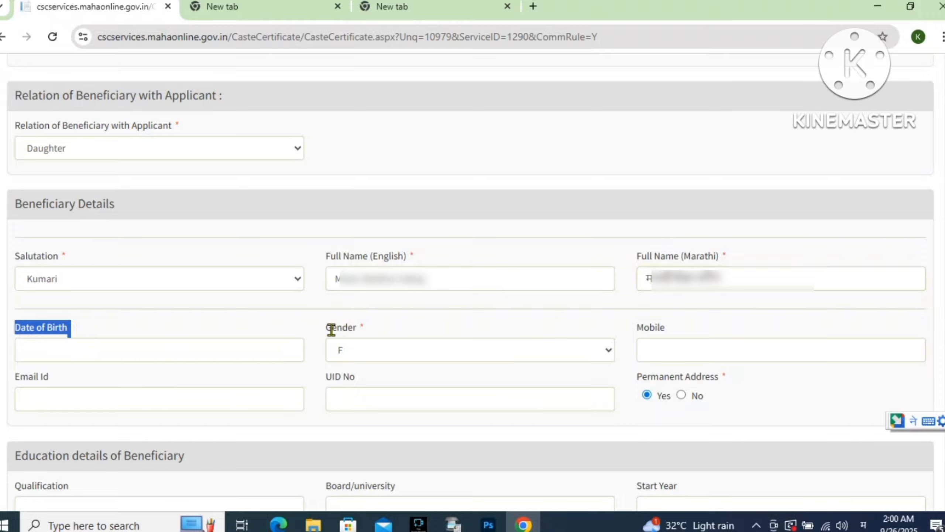
left_click_drag(332, 329, 395, 339)
left_click(378, 348)
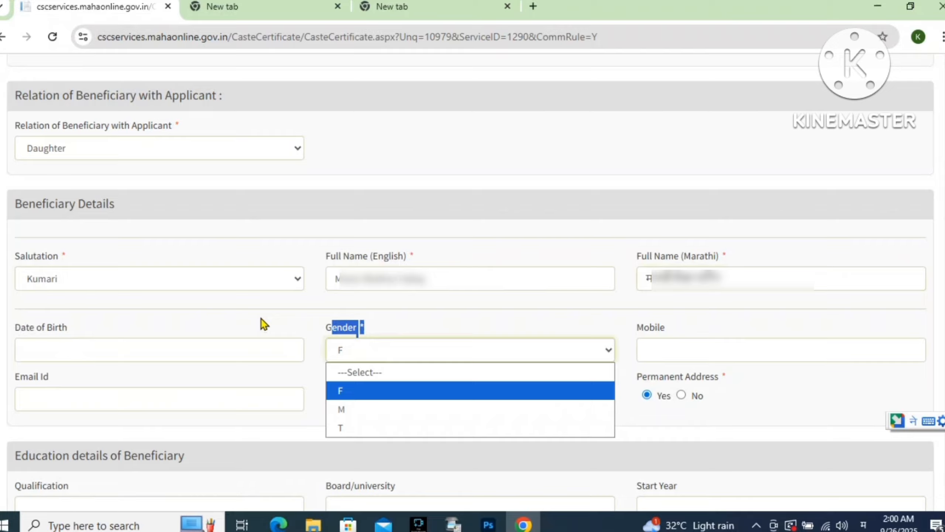
left_click_drag(20, 258, 79, 263)
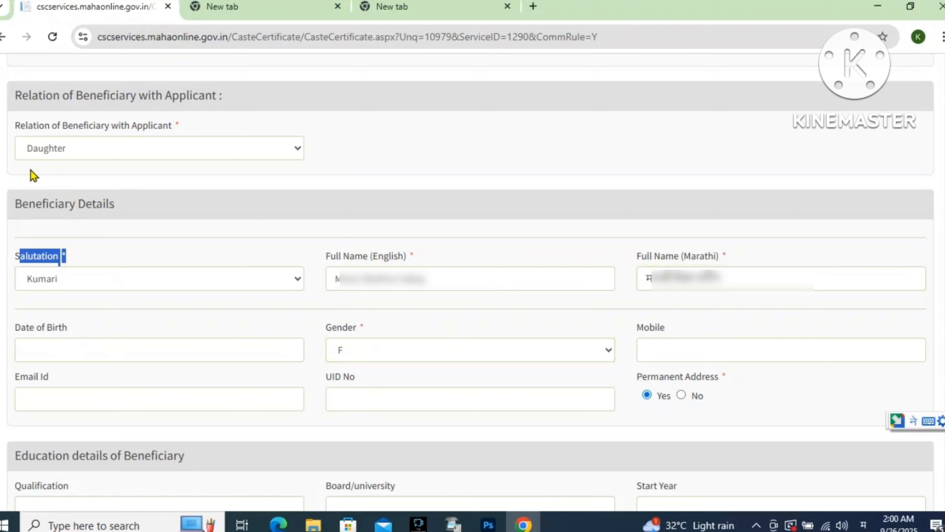
left_click_drag(21, 127, 139, 140)
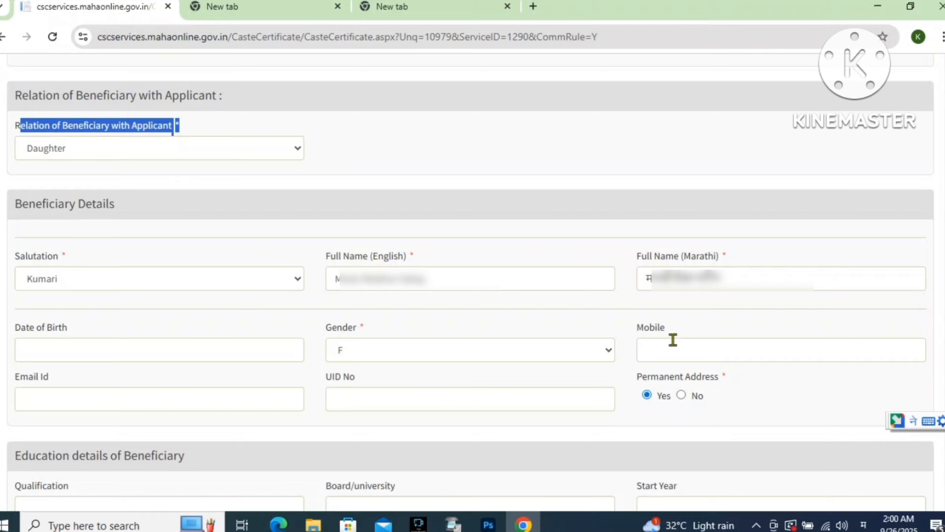
left_click(645, 333)
left_click_drag(645, 332, 661, 333)
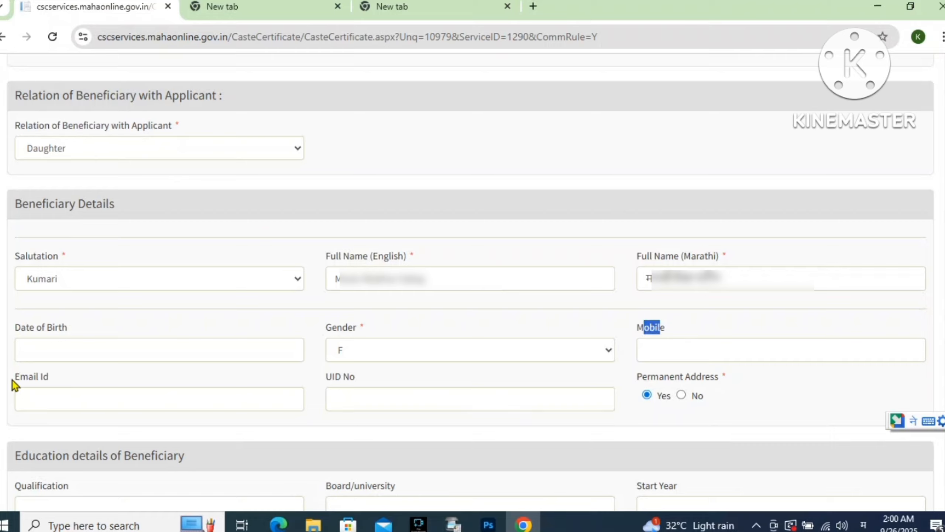
left_click_drag(13, 381, 67, 384)
left_click_drag(327, 382, 370, 387)
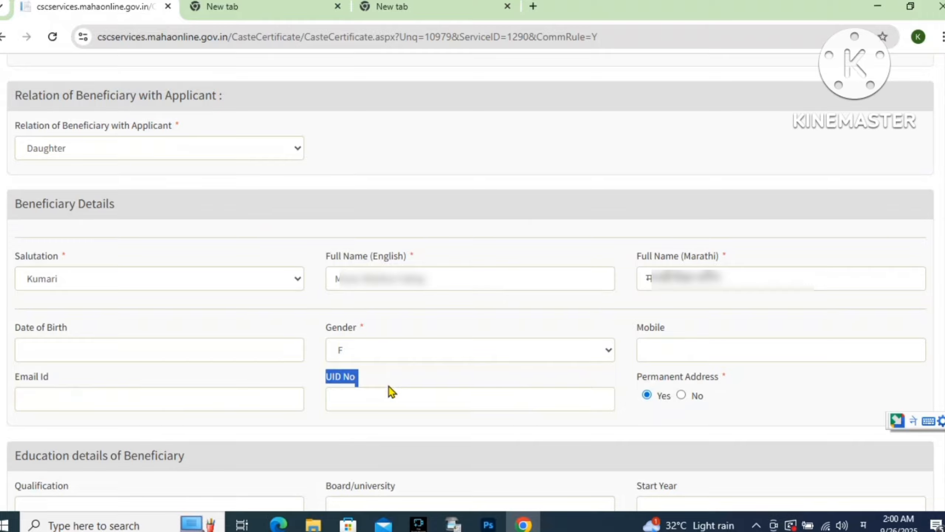
Step: Switch Permanent Address to No to examine the Beneficiary Address Details fields, and set it back to Yes
left_click_drag(642, 377, 712, 389)
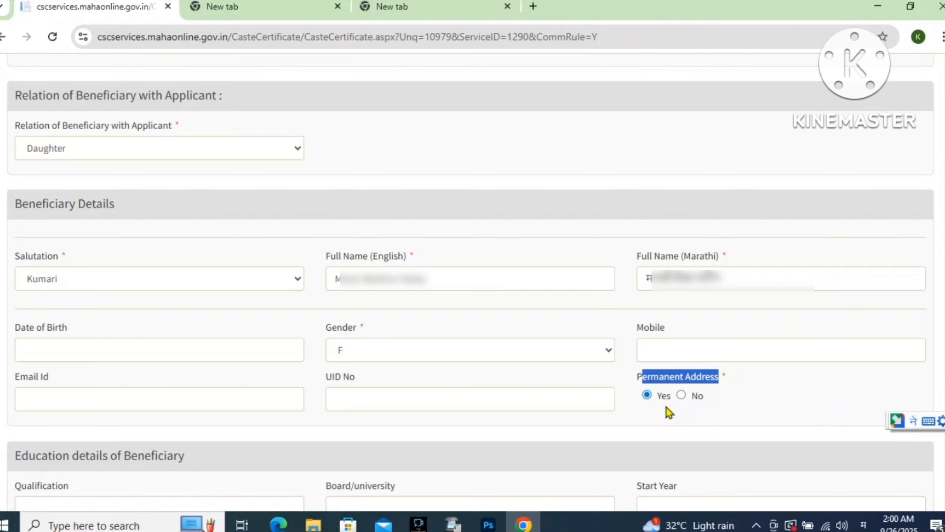
left_click(681, 395)
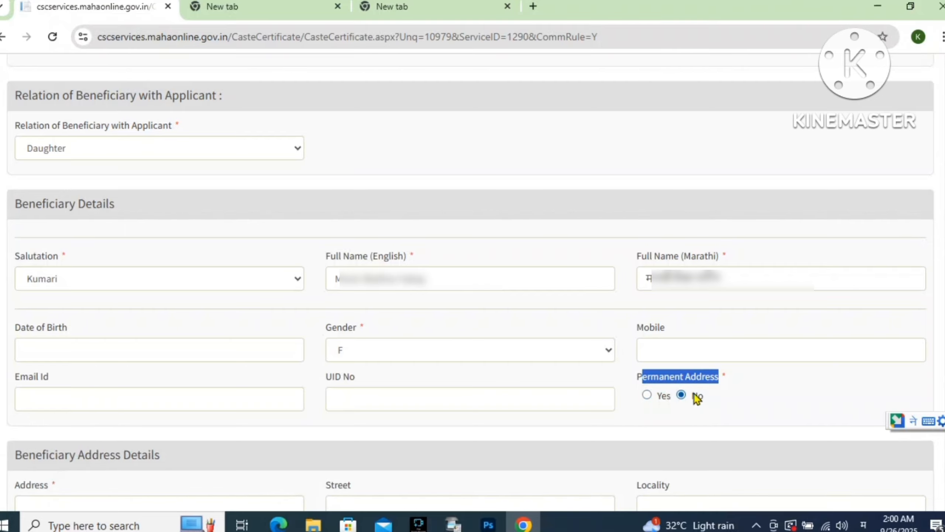
scroll(70, 75, "down", 8)
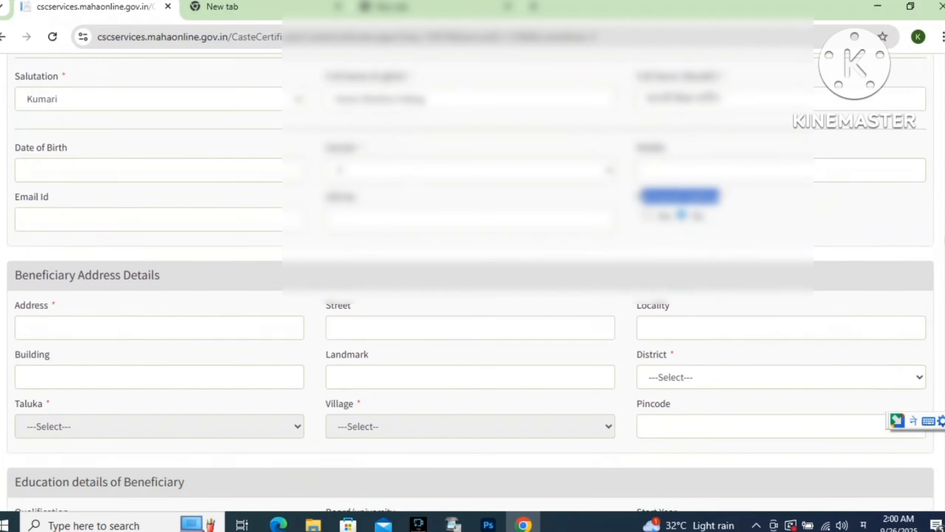
left_click_drag(33, 150, 701, 306)
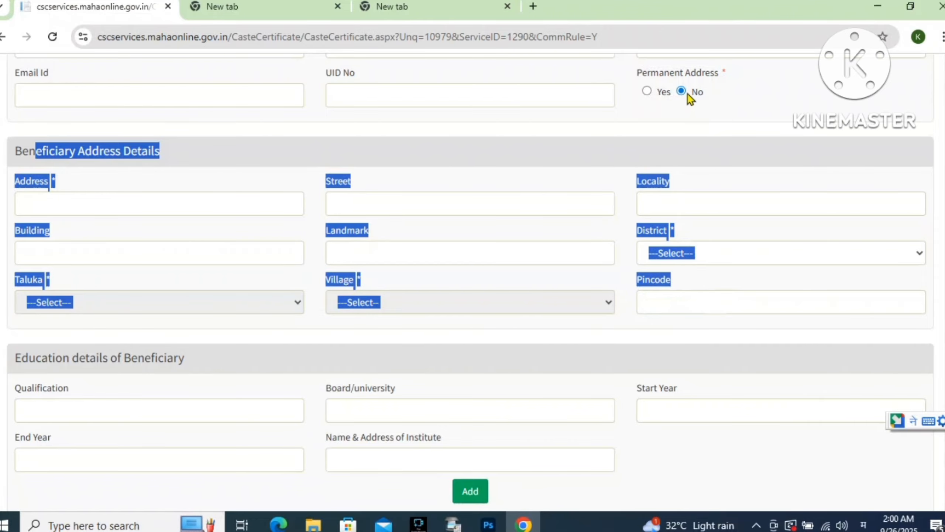
left_click(647, 92)
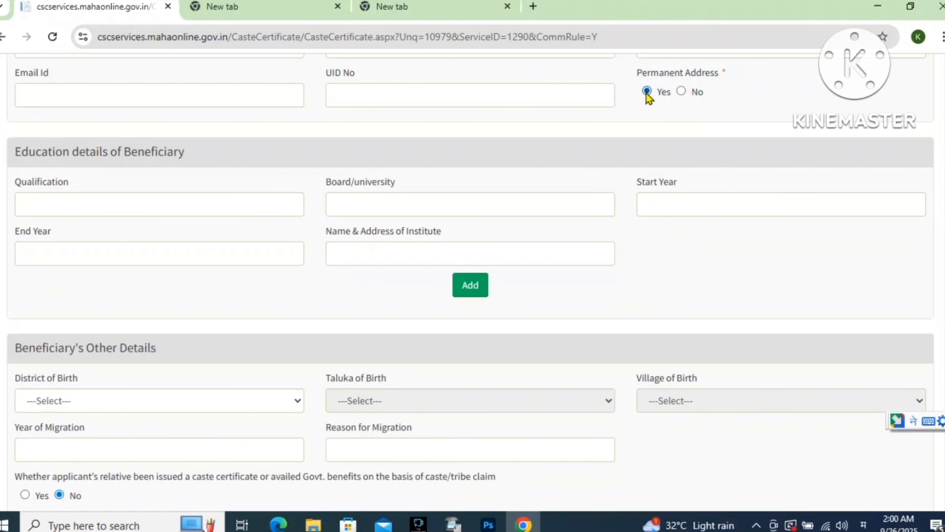
Step: Enter the beneficiary's qualification as "8 standard" and the board/university as "Nagpur Board" in the education details
left_click_drag(21, 159, 192, 167)
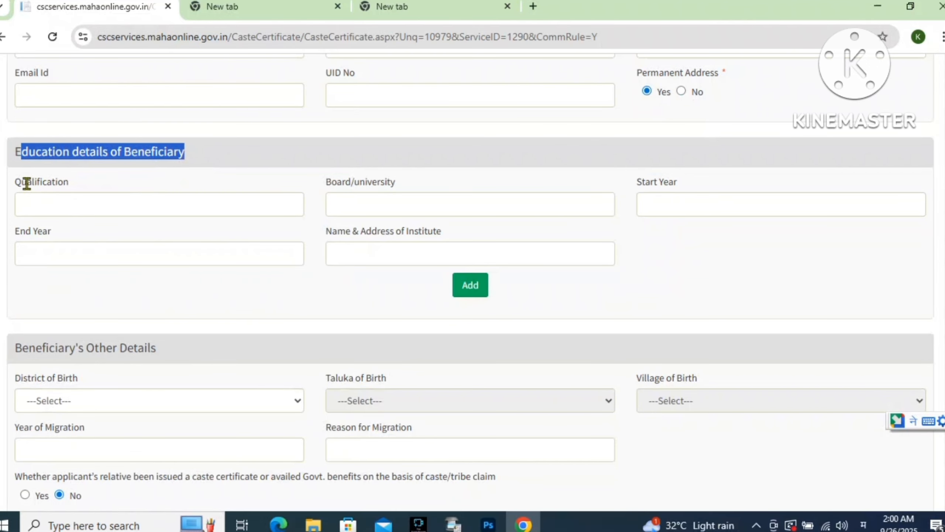
left_click_drag(16, 182, 78, 183)
left_click(64, 204)
type("8")
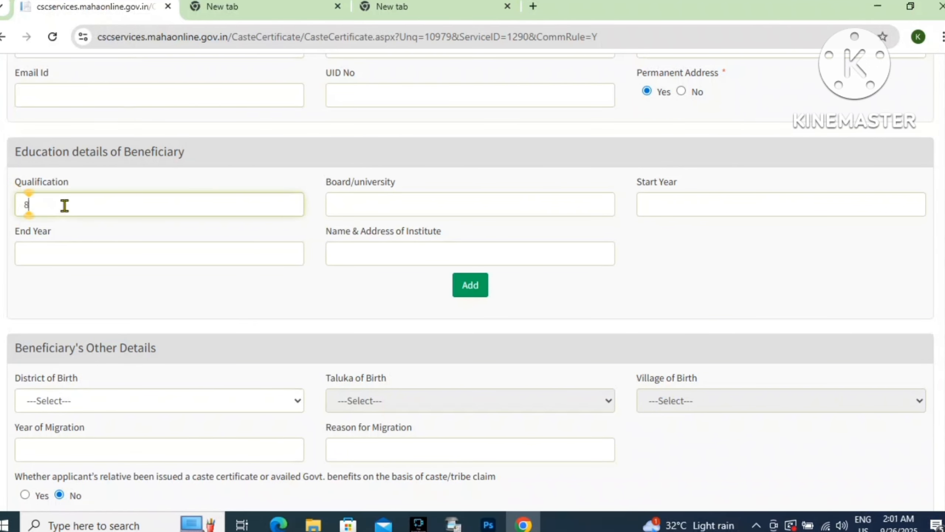
type(" standard")
left_click(390, 203)
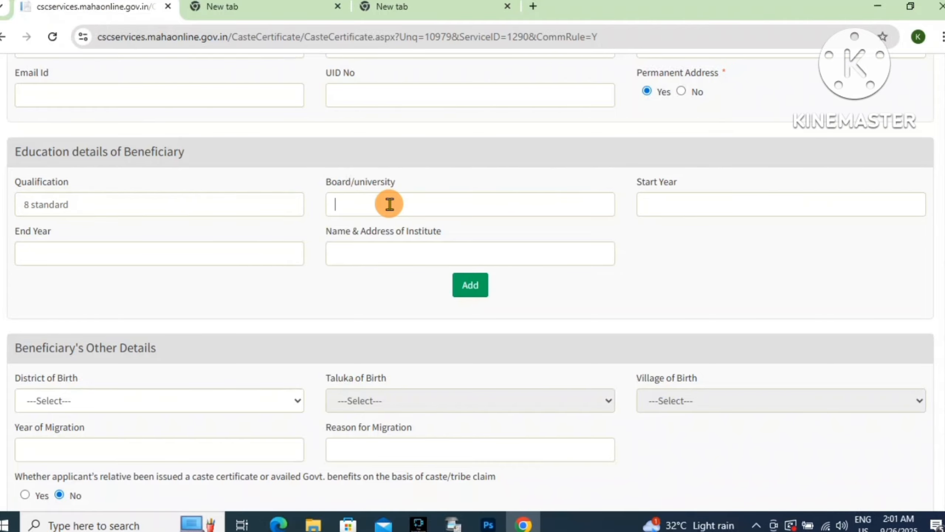
type("Nagpur Board")
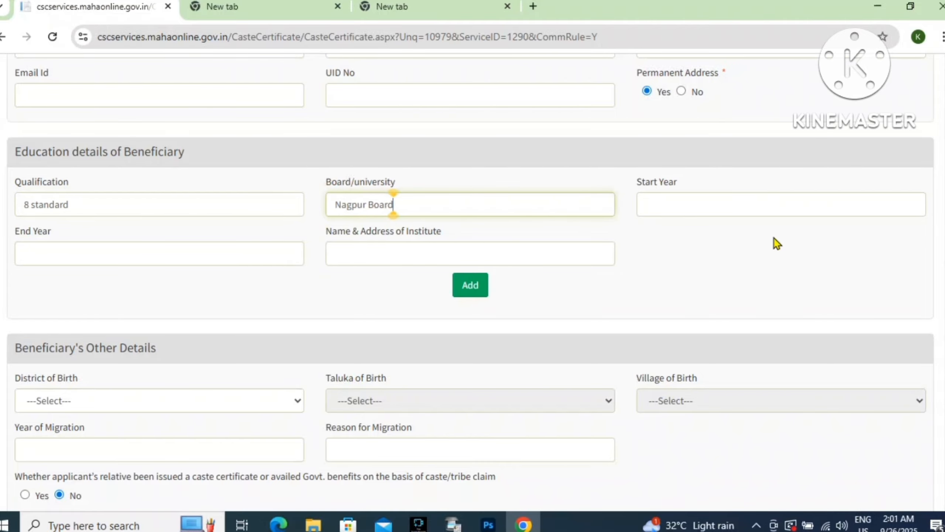
Step: Set the start year to 2025 and the end year to 2026 in the beneficiary's education details
left_click_drag(646, 194, 690, 188)
left_click(671, 207)
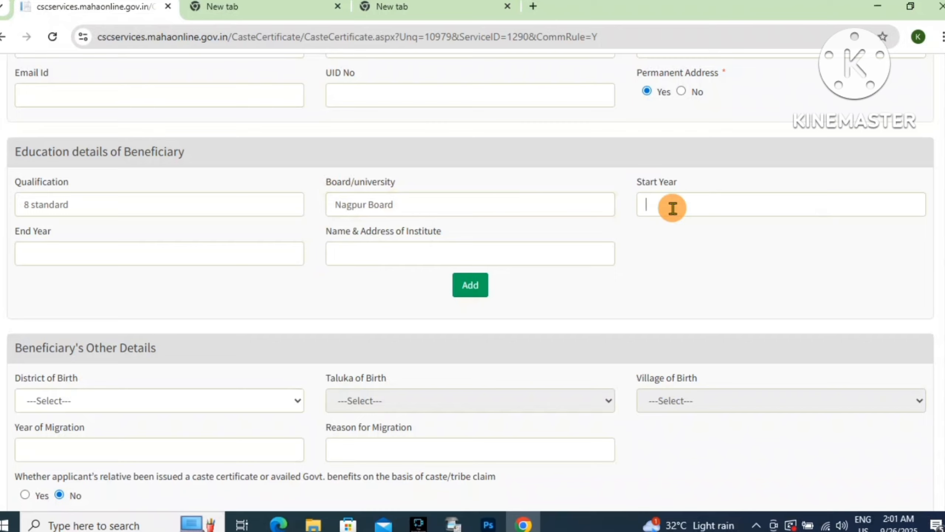
type("2025")
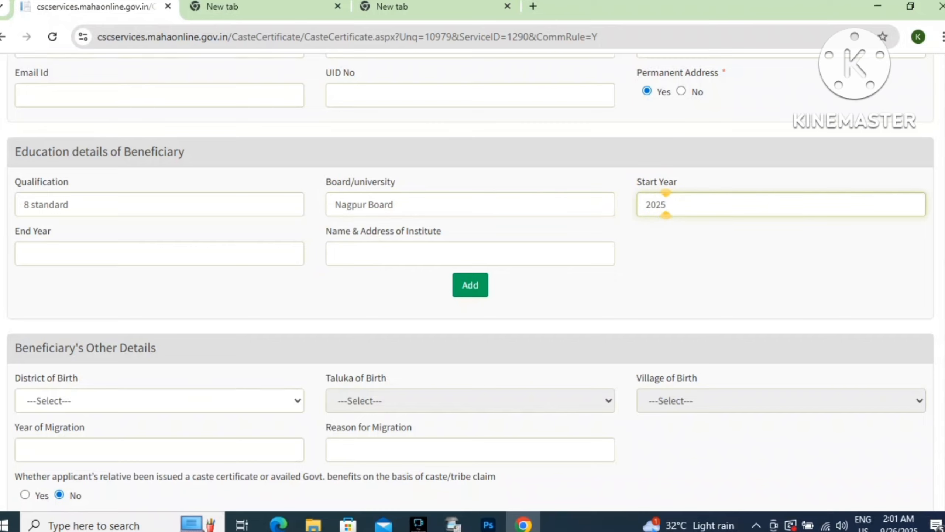
left_click_drag(8, 235, 36, 227)
left_click(42, 246)
type("2")
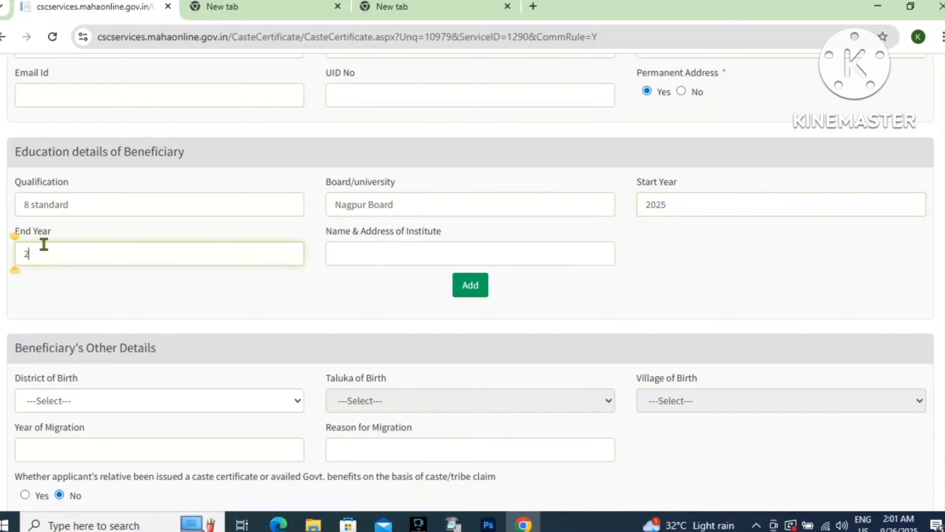
type("026")
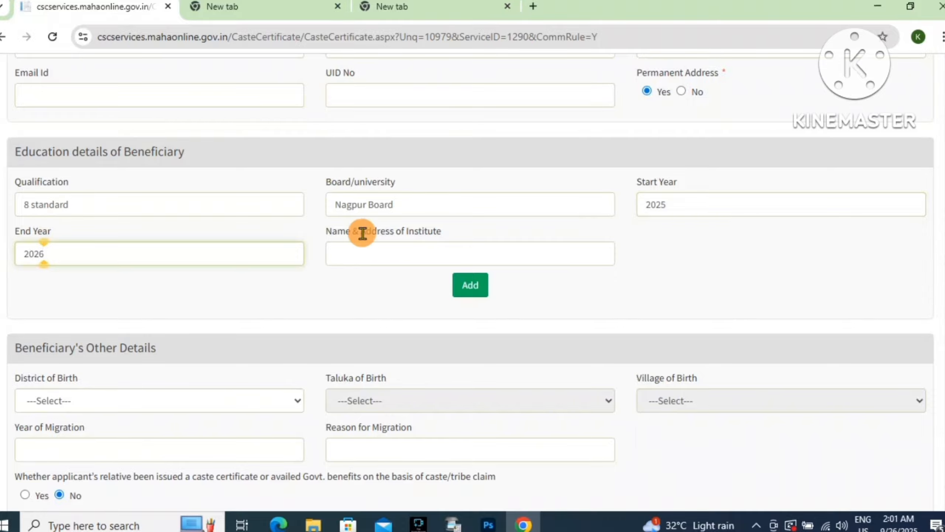
Step: Enter "Nevjabai Hitkarini Girls High School Bramhapuri" as the institute's name and address, and add the education record to the list
left_click_drag(360, 231, 438, 240)
left_click(403, 255)
type("N")
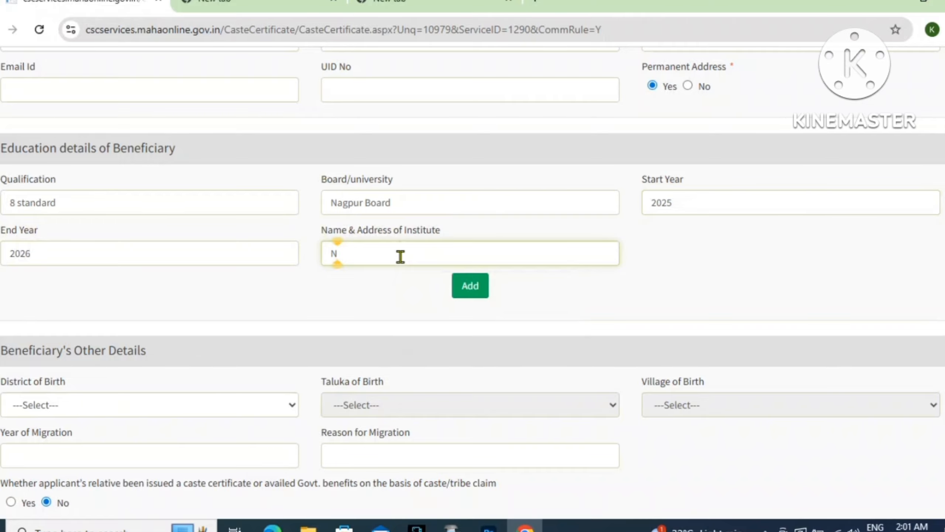
type("evjabai Hitkarini Girls High School Bramhapuri")
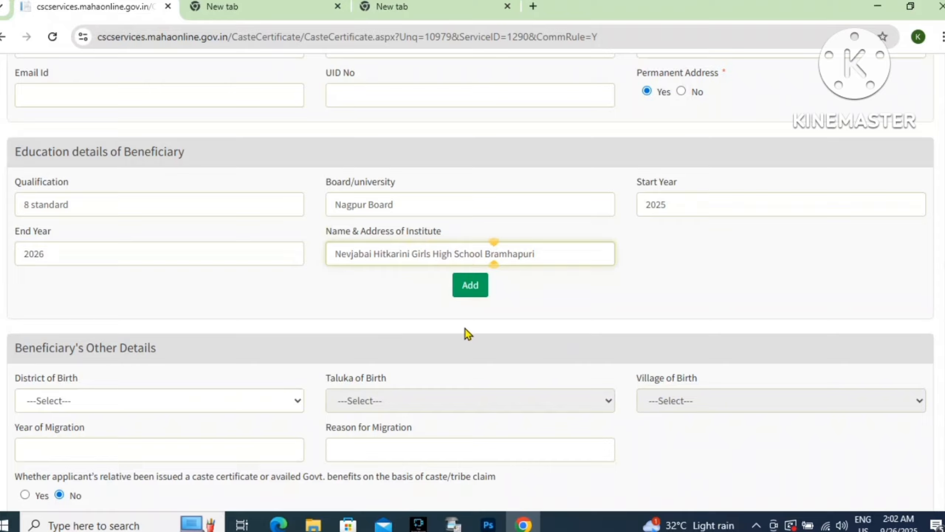
left_click(471, 290)
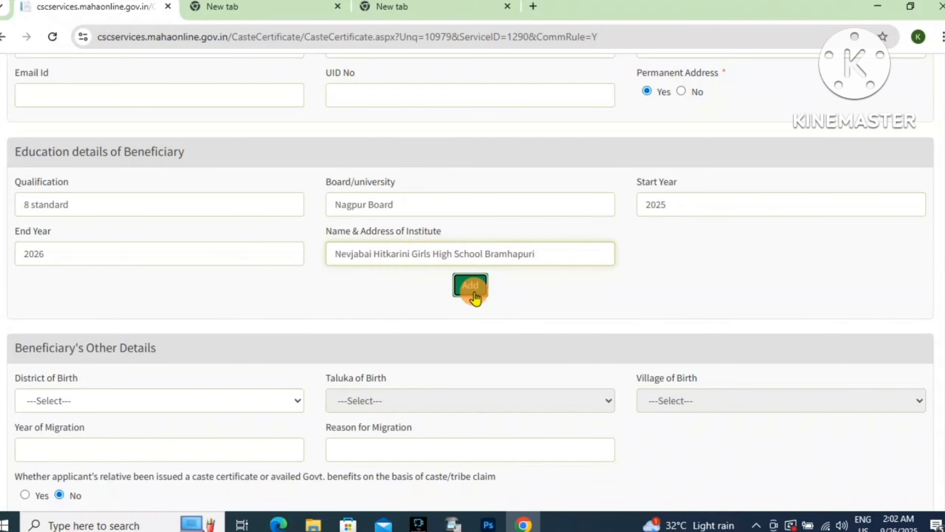
left_click_drag(27, 319, 876, 392)
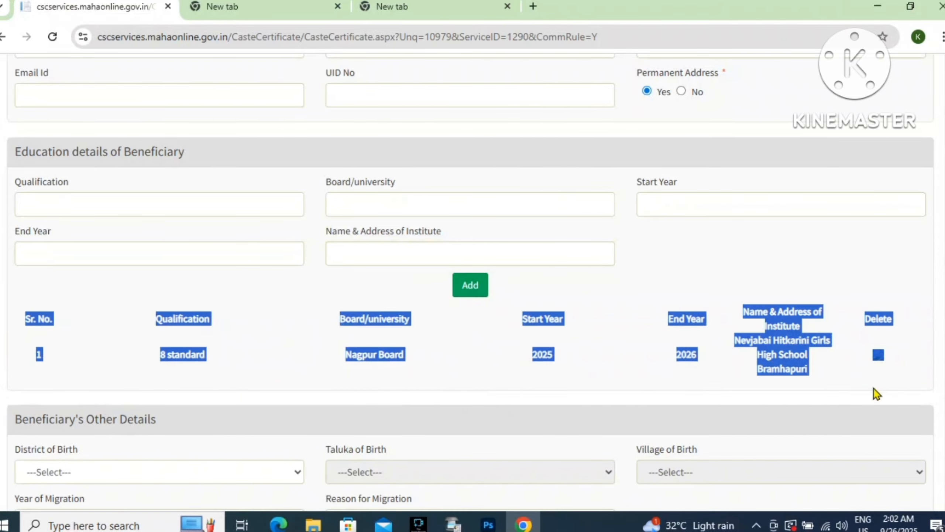
left_click(865, 257)
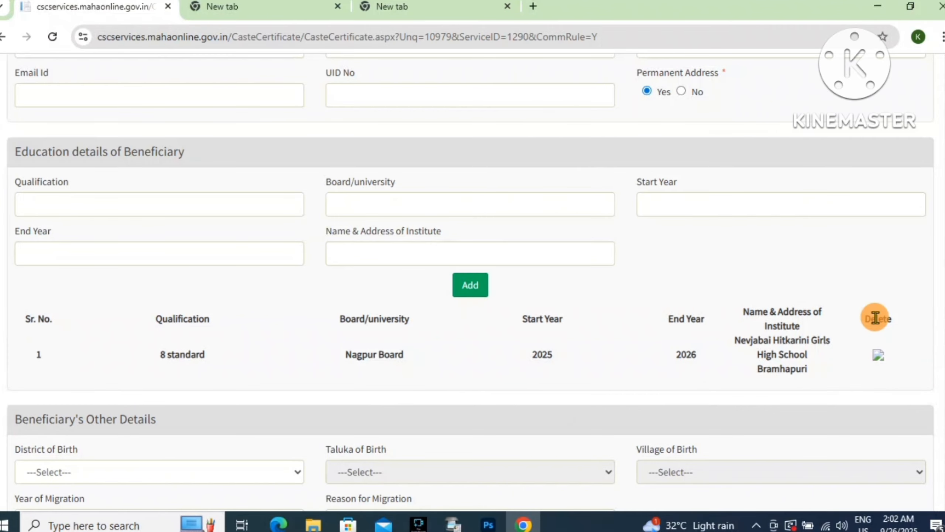
left_click_drag(876, 317, 892, 319)
Step: Set the beneficiary's caste to Teli (181) in the caste/category details
scroll(317, 306, "down", 5)
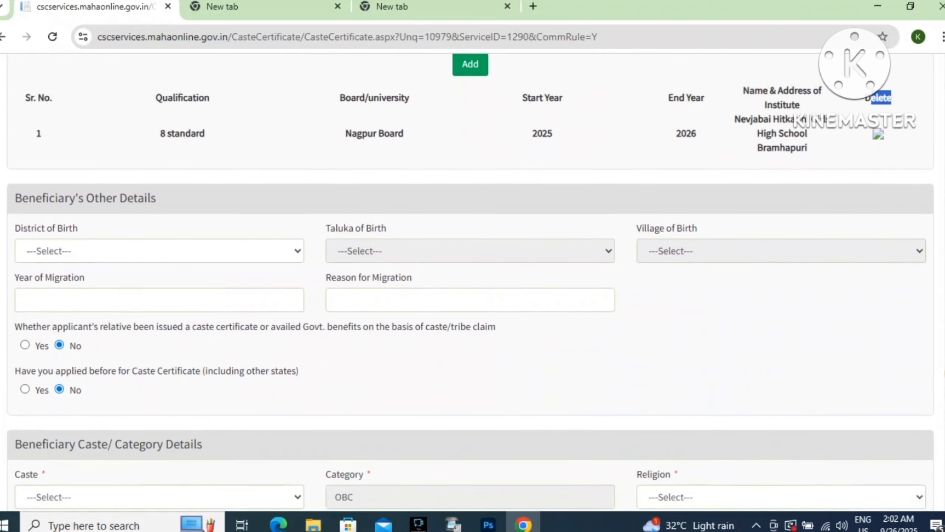
scroll(470, 282, "down", 8)
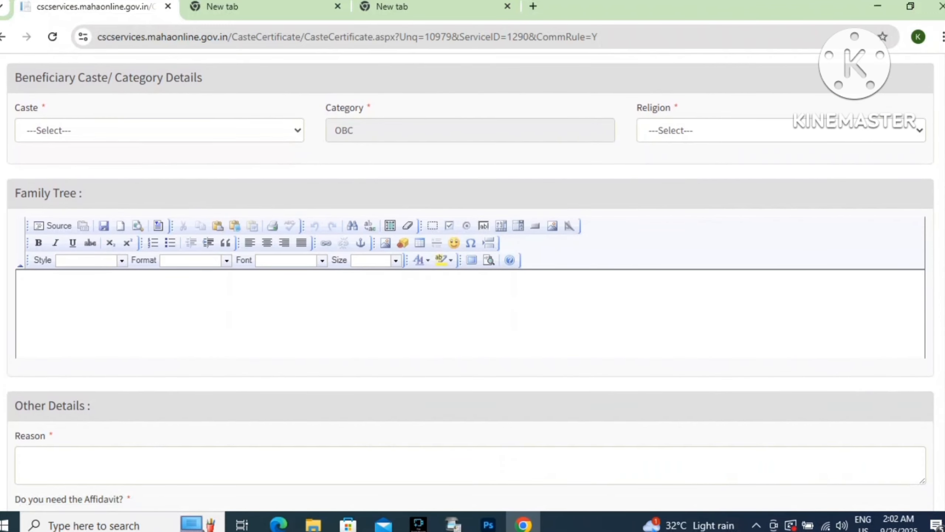
left_click_drag(29, 78, 206, 84)
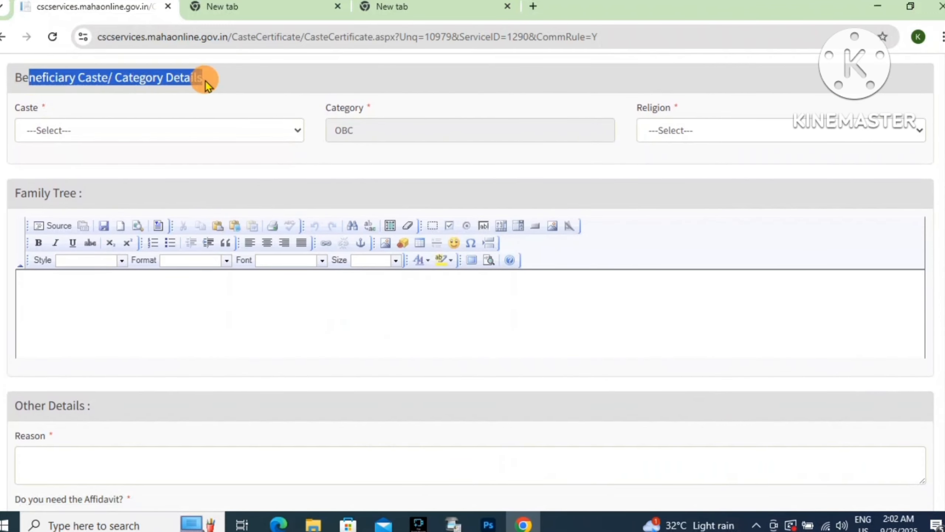
left_click_drag(27, 107, 92, 135)
left_click(93, 138)
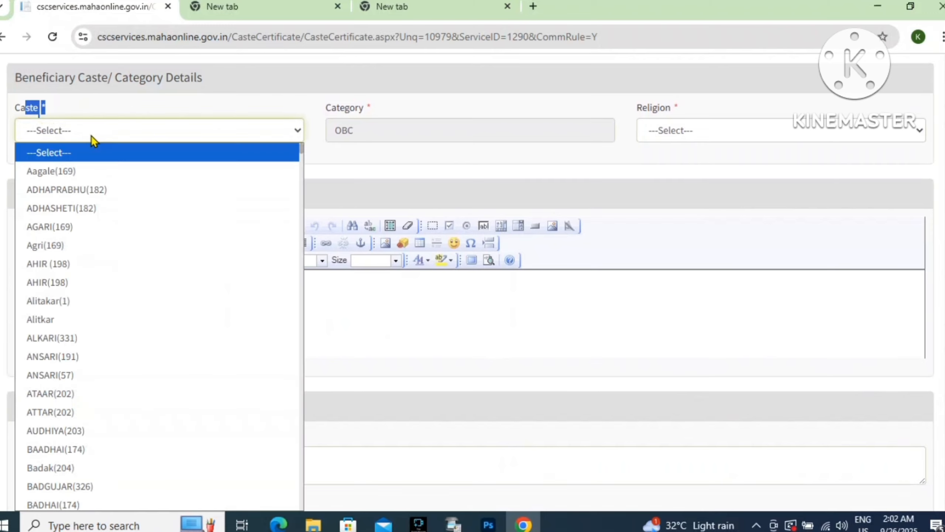
type("teli")
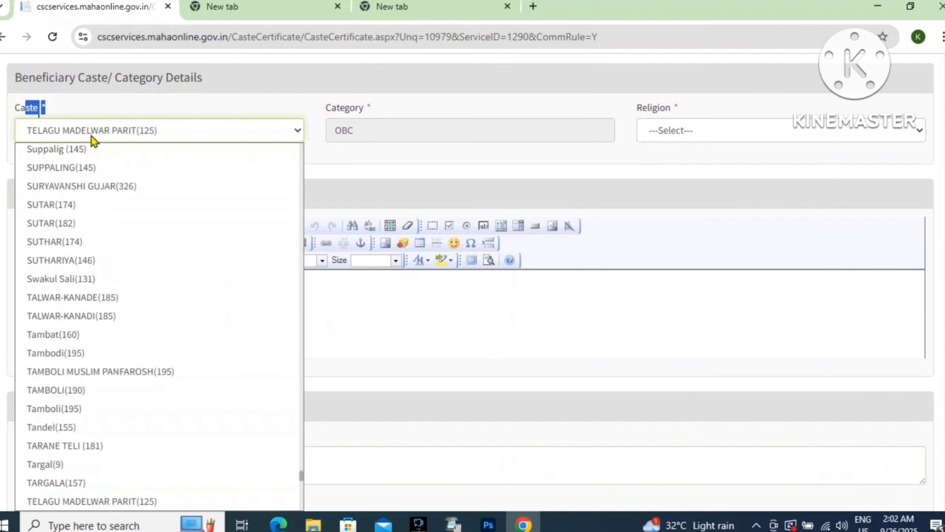
key("Return")
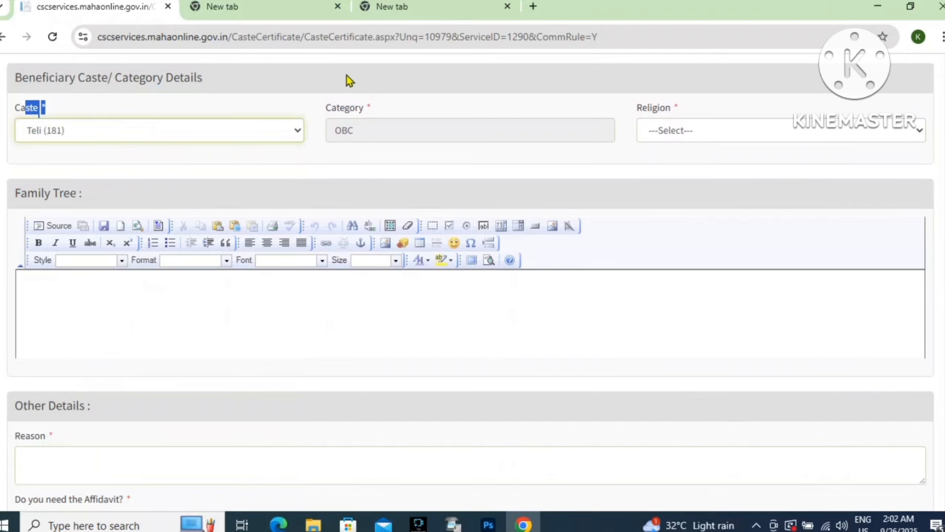
Step: Set the beneficiary's religion to Hindu in the caste/category details
left_click_drag(339, 116, 370, 119)
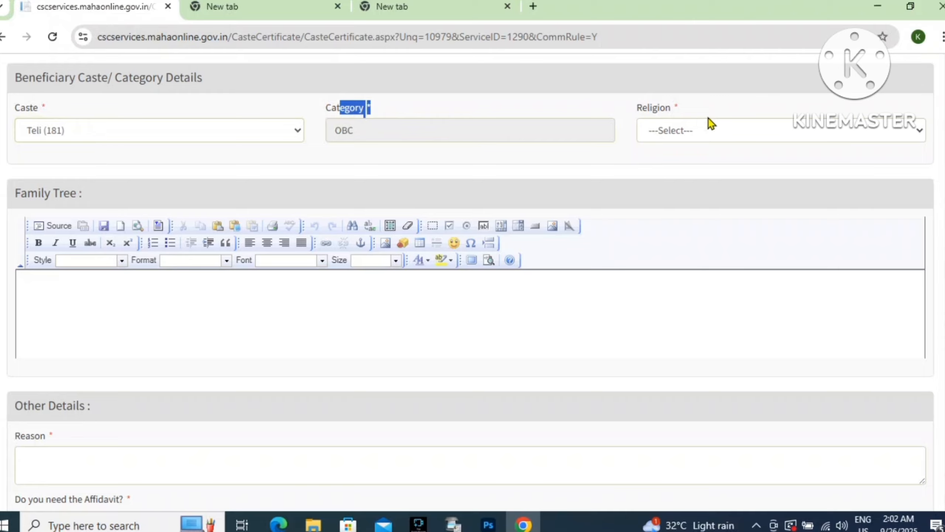
left_click_drag(648, 110, 690, 112)
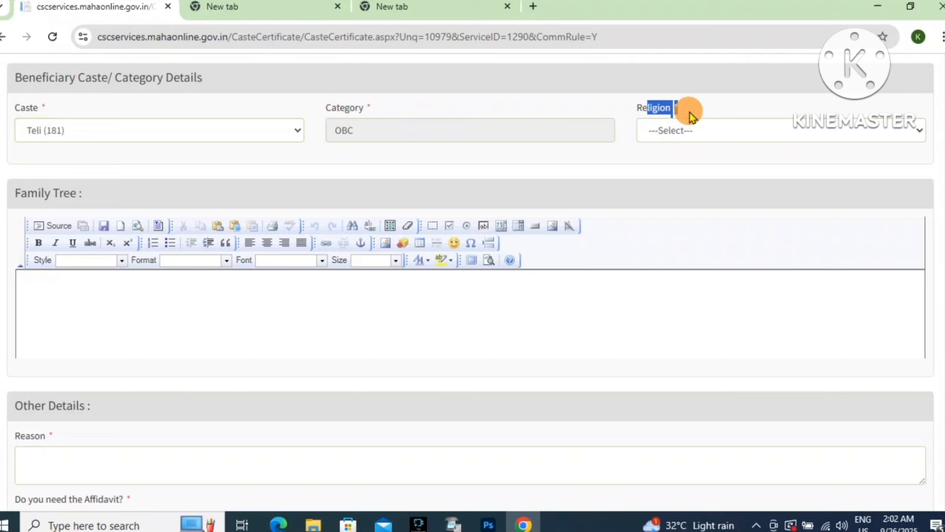
left_click(693, 139)
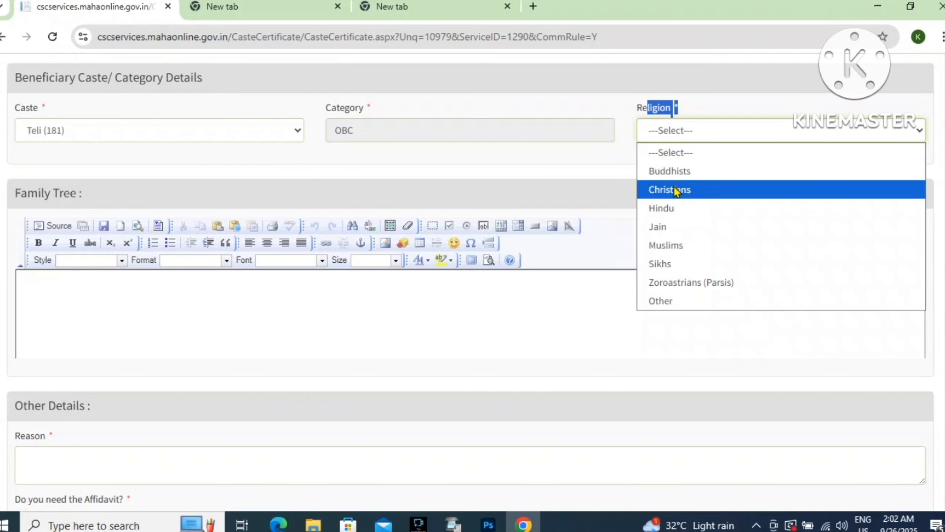
left_click(677, 210)
Step: Enter "Education" as the reason in the other details and answer No to needing the affidavit
scroll(779, 389, "down", 7)
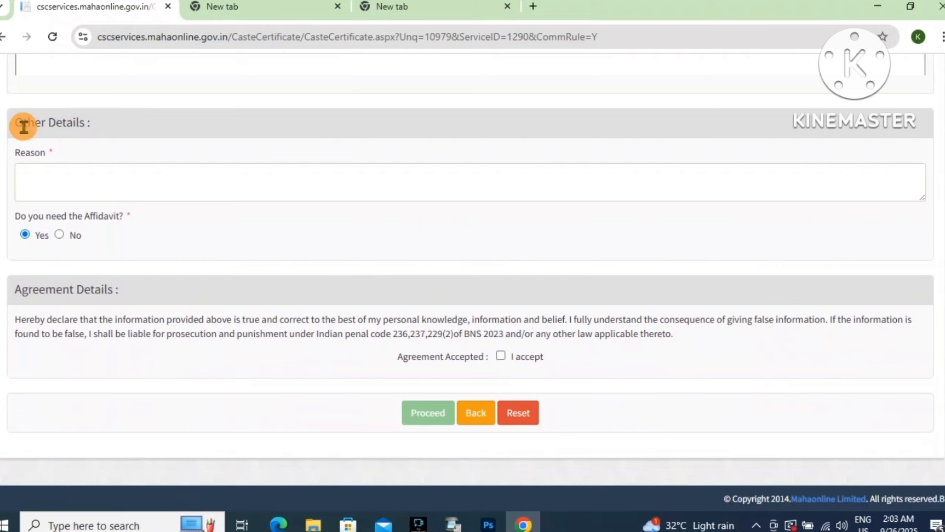
left_click_drag(24, 126, 86, 150)
left_click(28, 153)
left_click(49, 180)
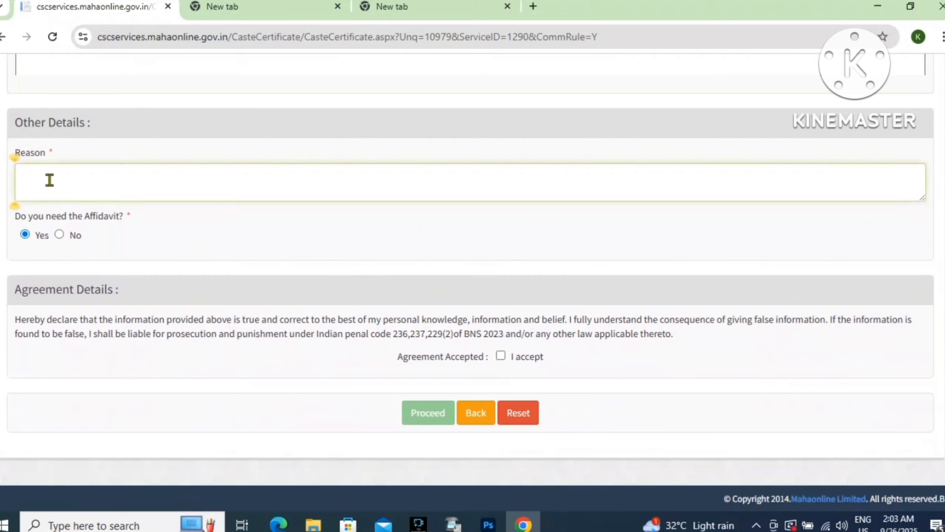
type("Education")
triple_click(18, 213)
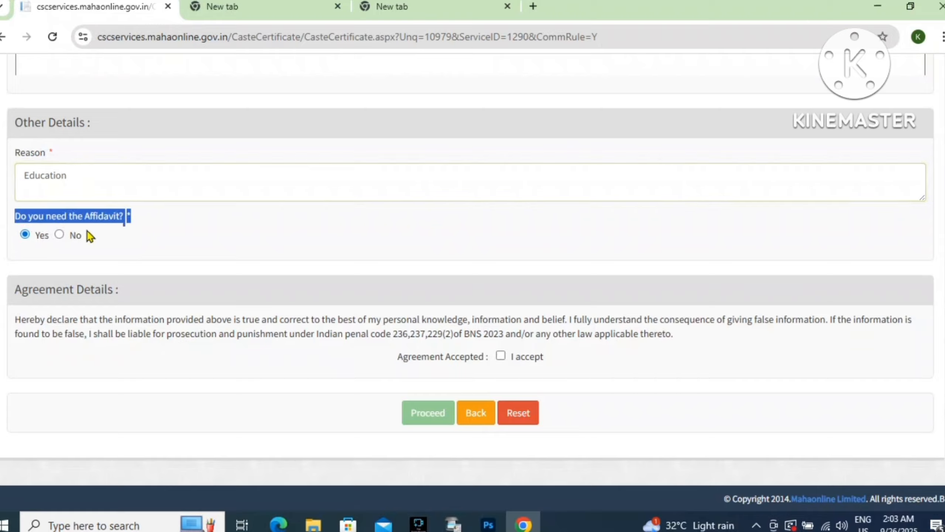
left_click(60, 234)
Step: Accept the agreement declaration and submit the caste certificate application form
left_click_drag(29, 294, 166, 297)
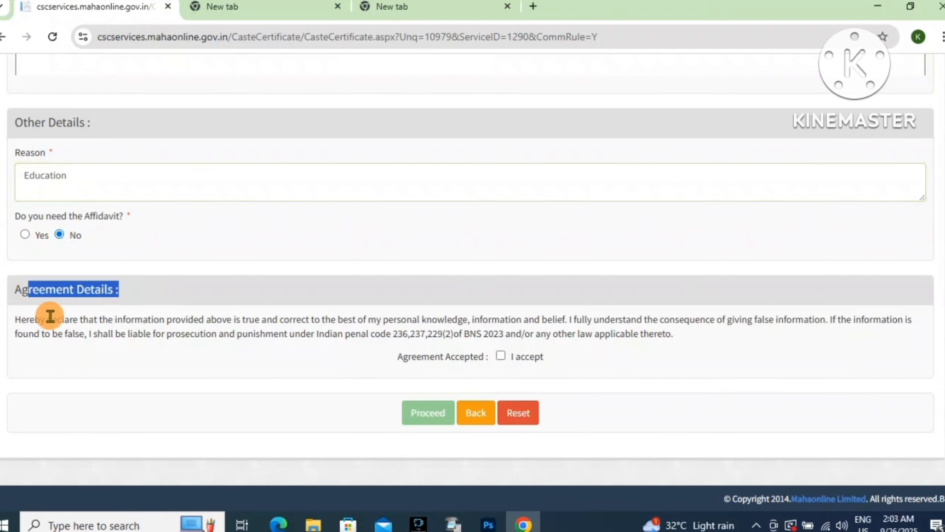
left_click_drag(47, 319, 647, 360)
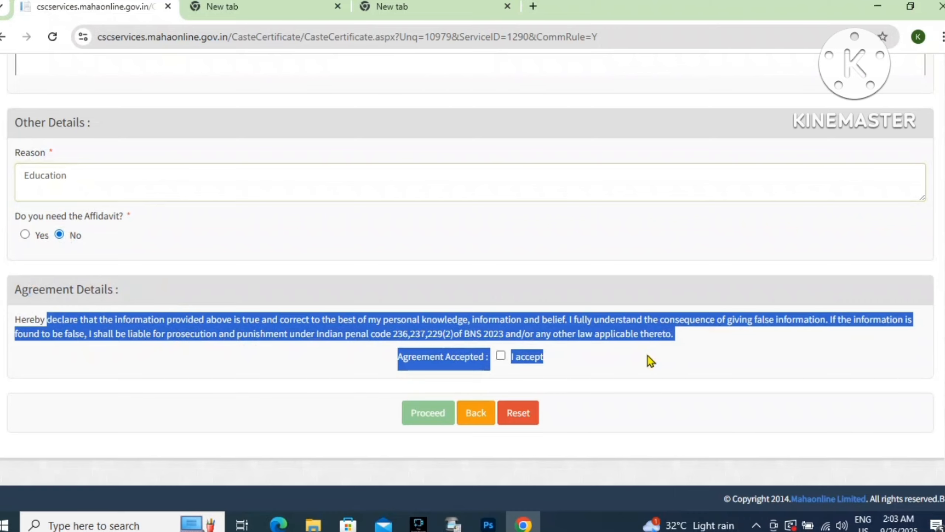
left_click(647, 356)
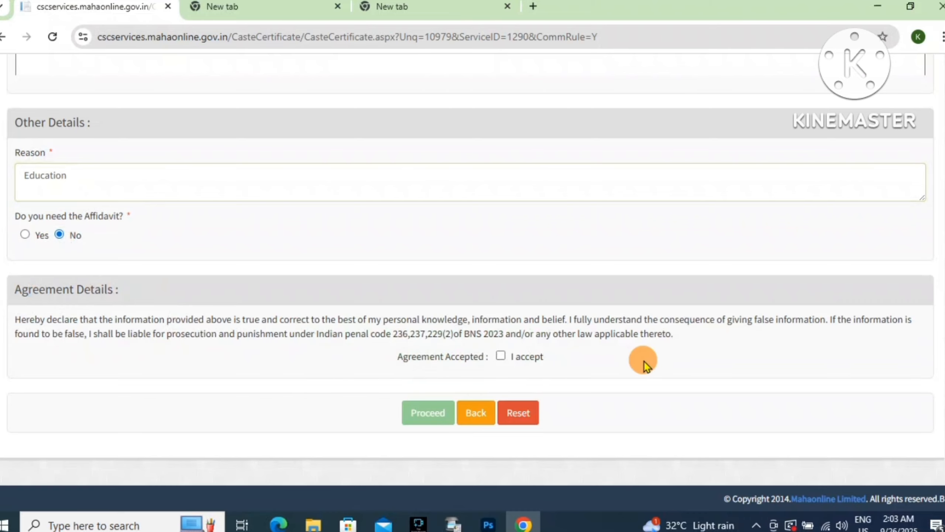
left_click(501, 356)
left_click(417, 413)
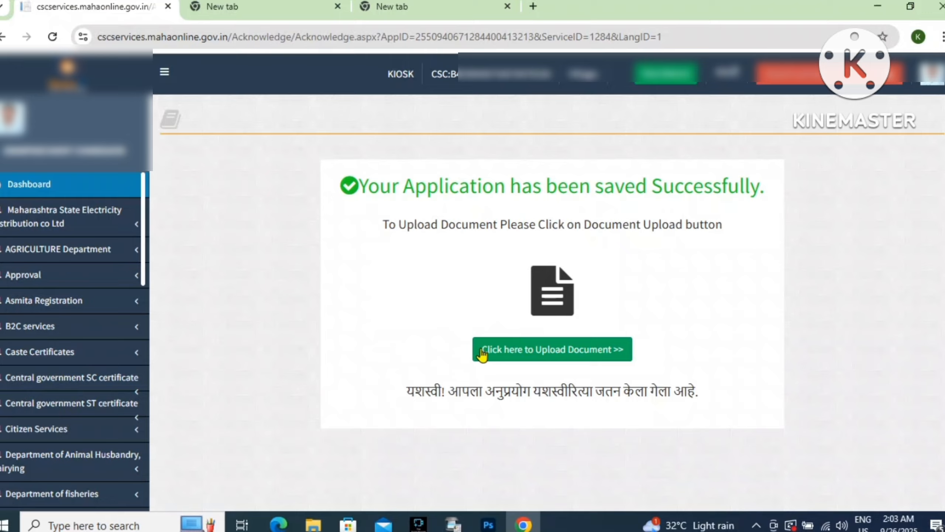
Step: Go on to the application's document upload page and choose Bonafide Of Beneficiary as the document type
left_click_drag(368, 186, 744, 187)
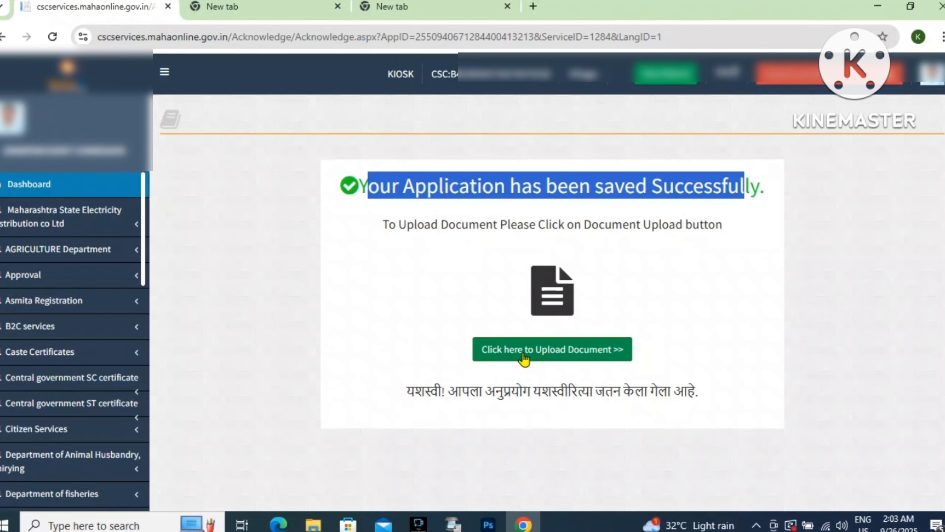
left_click(555, 355)
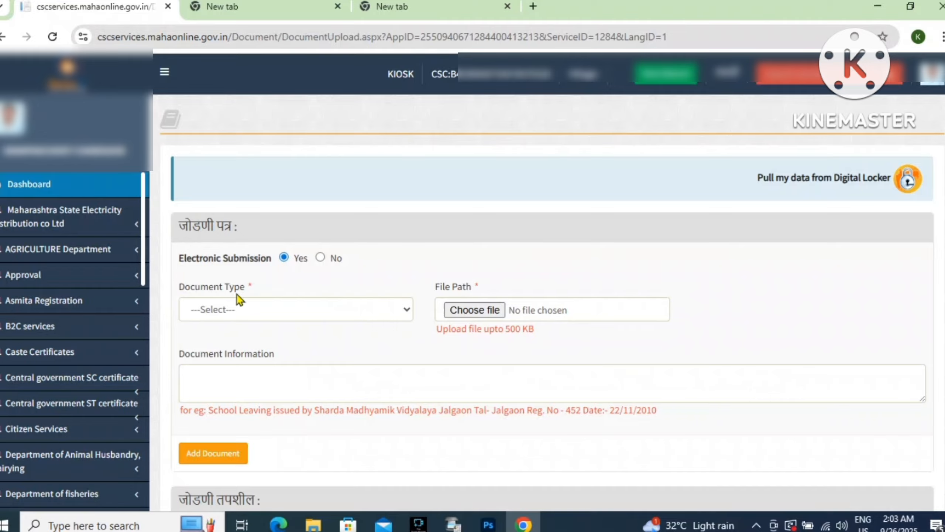
left_click_drag(198, 286, 235, 286)
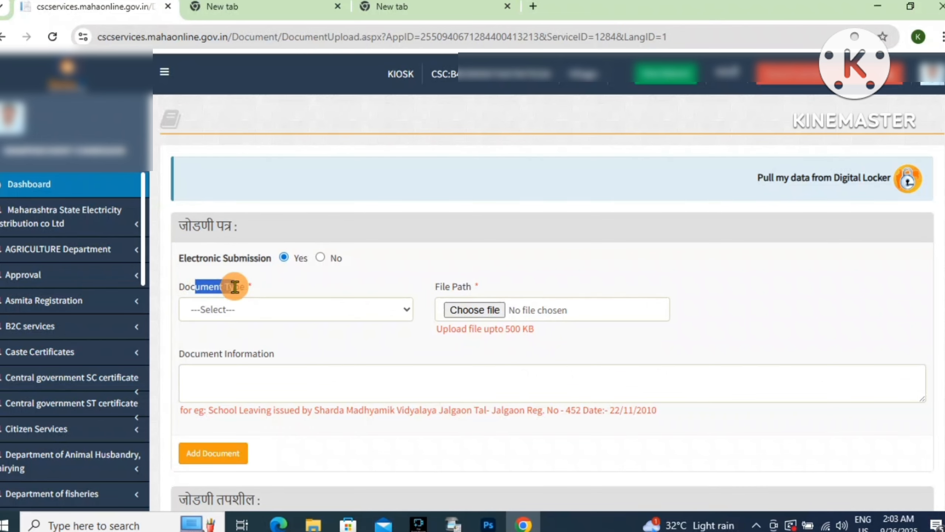
left_click(240, 302)
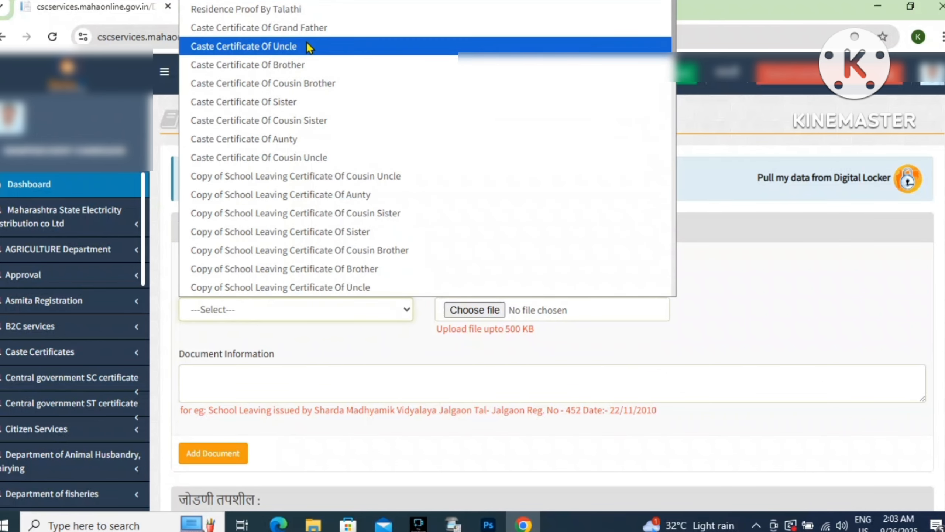
scroll(327, 89, "down", 5)
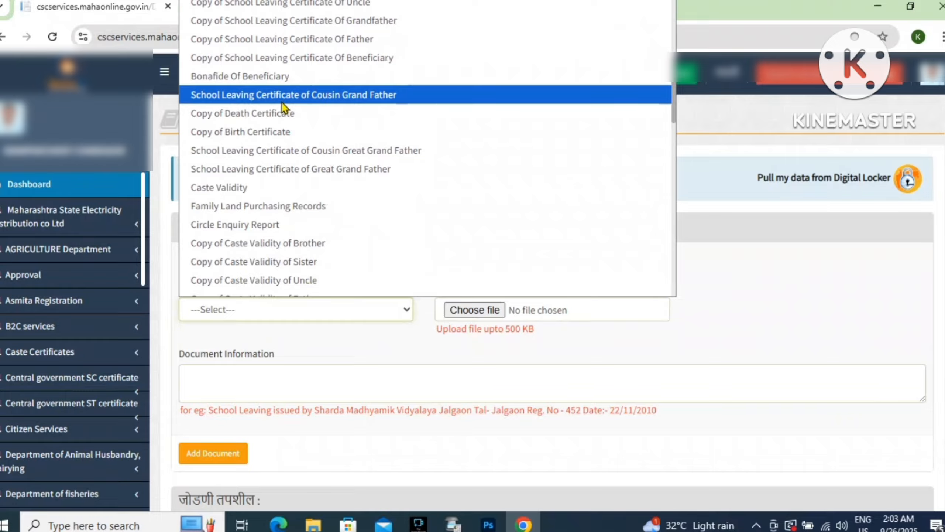
left_click(281, 78)
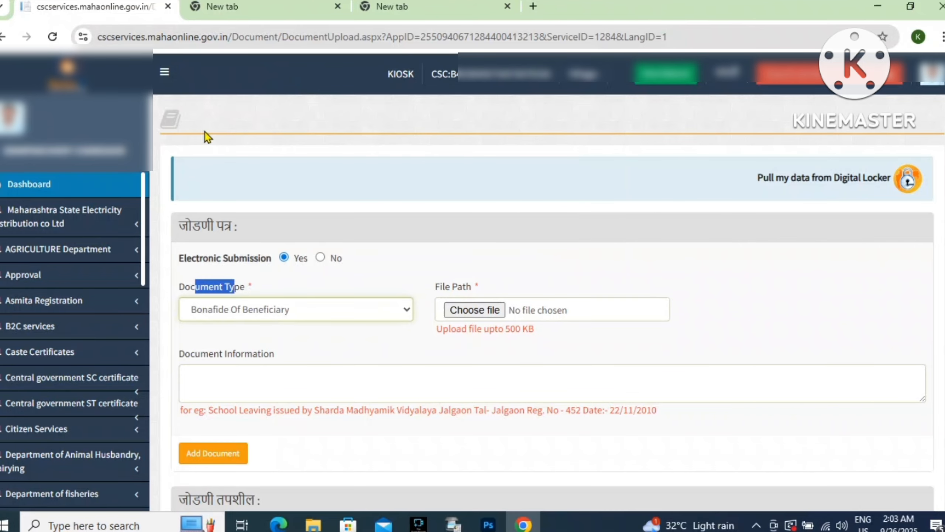
Step: Attach bonafied.pdf as the bonafide document, add it to the application, and check its entry in the attachment list
left_click_drag(434, 287, 492, 293)
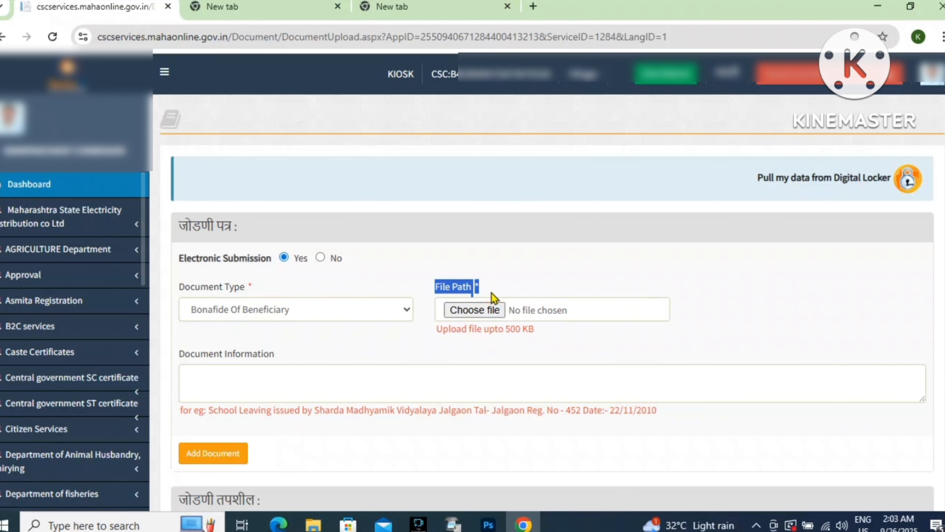
left_click(478, 312)
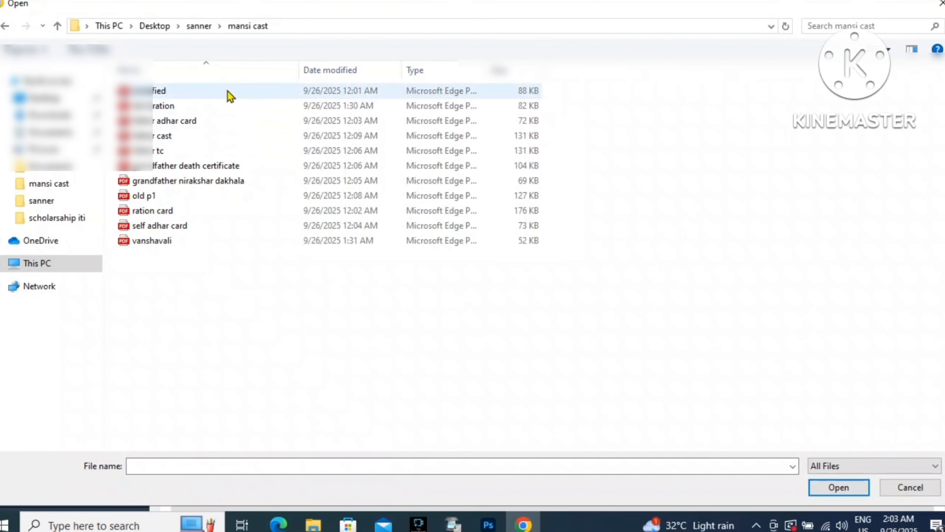
double_click(228, 91)
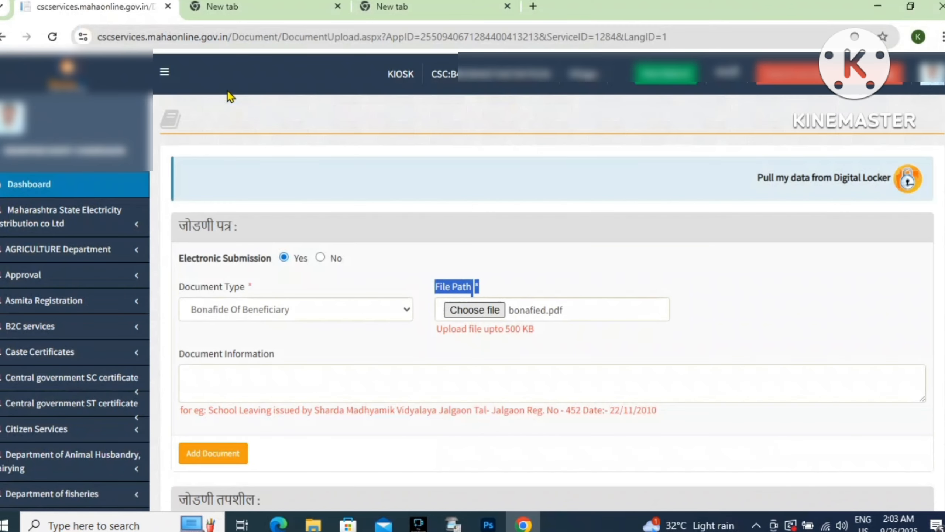
left_click(232, 453)
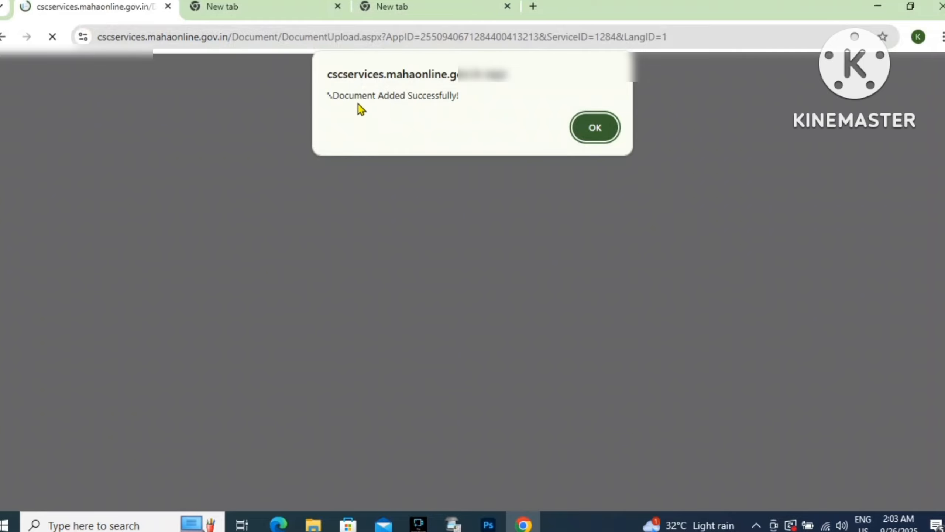
left_click_drag(359, 104, 510, 95)
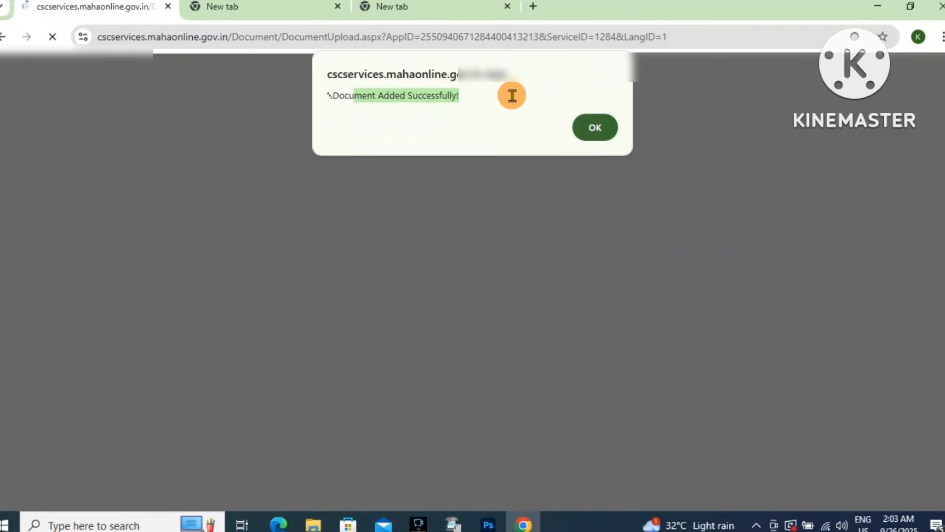
left_click(598, 127)
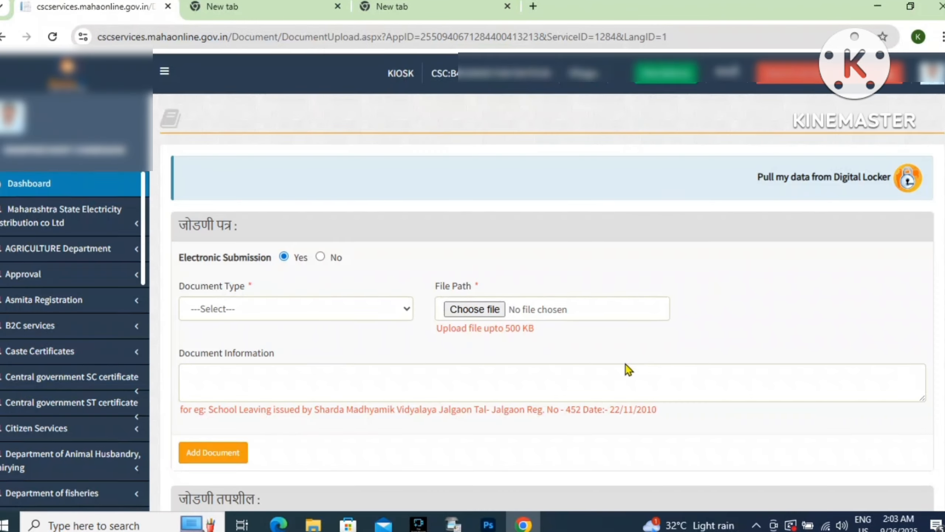
scroll(285, 390, "down", 5)
left_click_drag(179, 362, 517, 395)
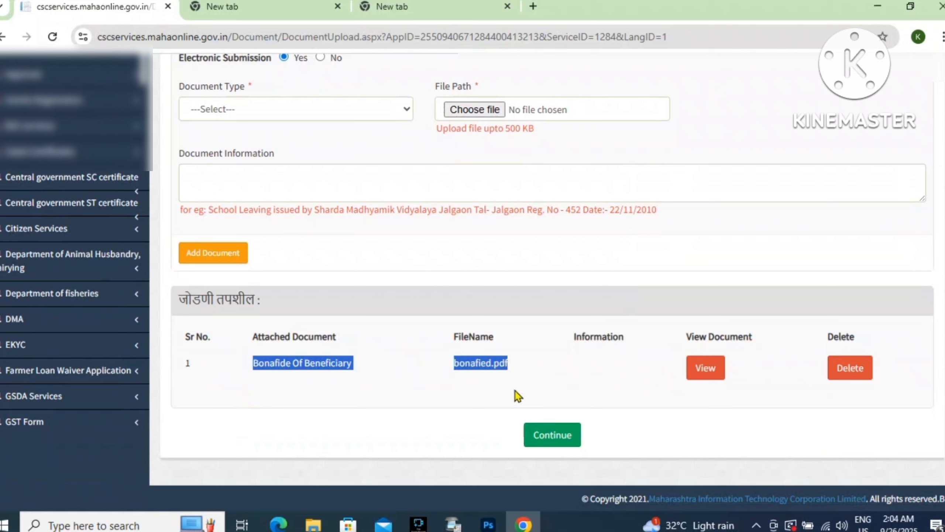
left_click(517, 394)
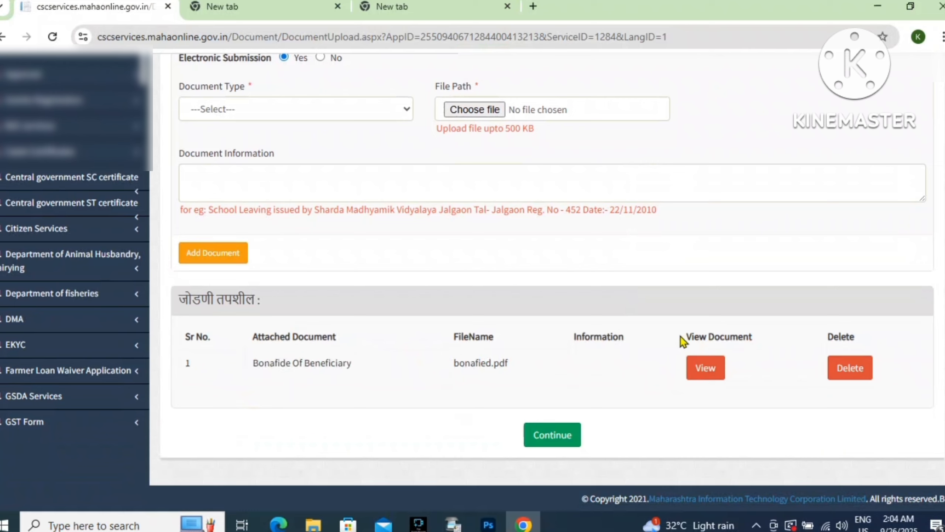
left_click_drag(695, 337, 756, 334)
left_click_drag(824, 337, 855, 337)
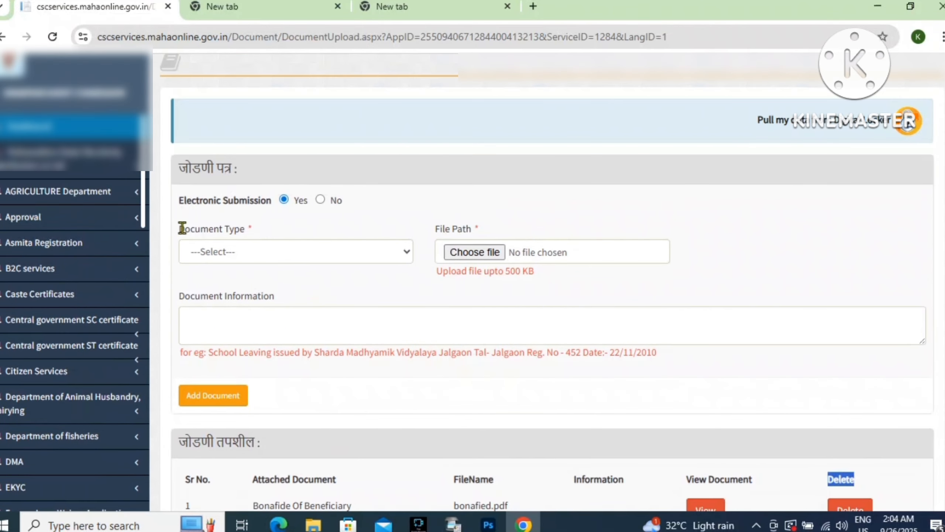
Step: Set the document type to Other for the next attachment
left_click_drag(185, 228, 253, 238)
left_click(280, 251)
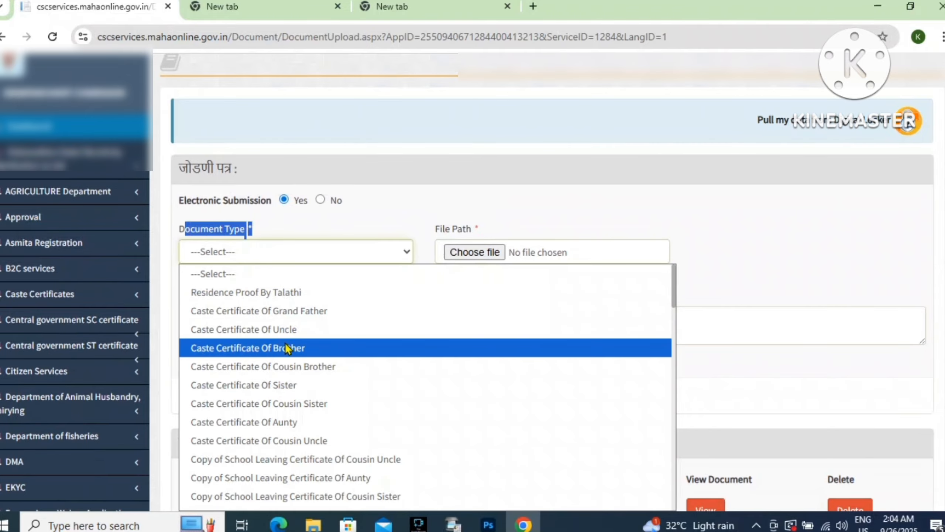
scroll(288, 350, "down", 6)
scroll(289, 364, "down", 5)
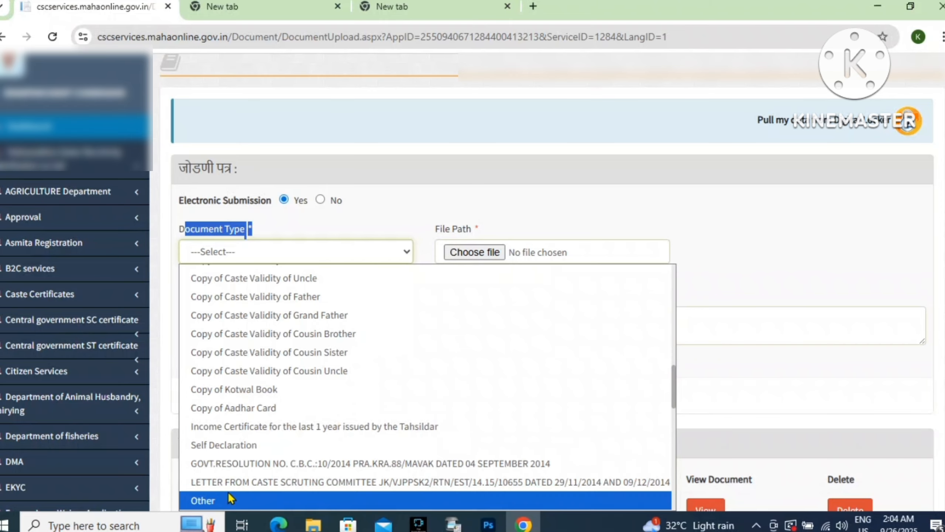
scroll(268, 416, "down", 4)
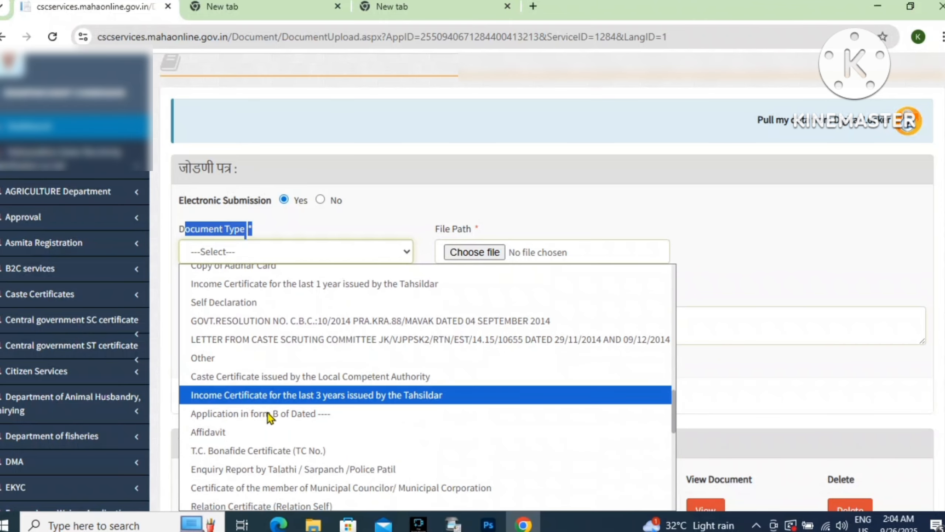
left_click(248, 358)
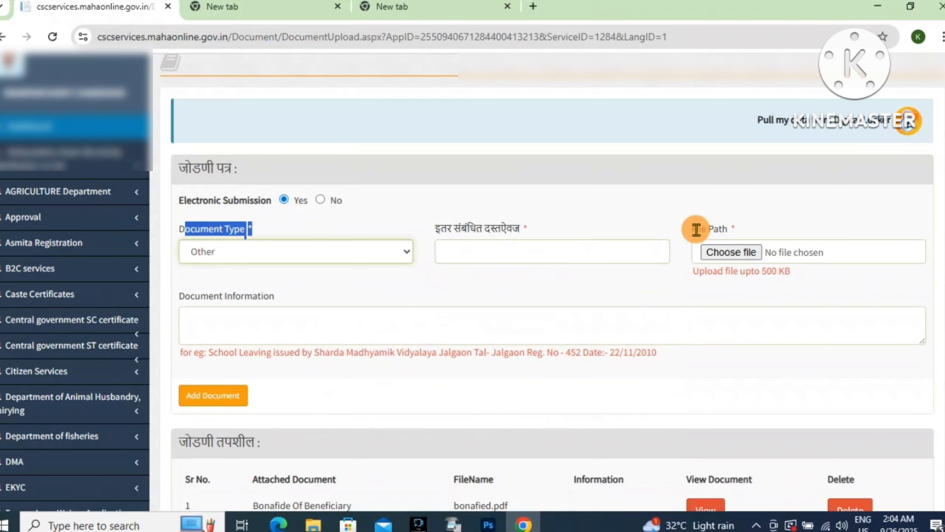
Step: Attach declaration.pdf under the other-document name Declaration, add it to the application, and acknowledge the confirmation
left_click_drag(696, 229, 732, 252)
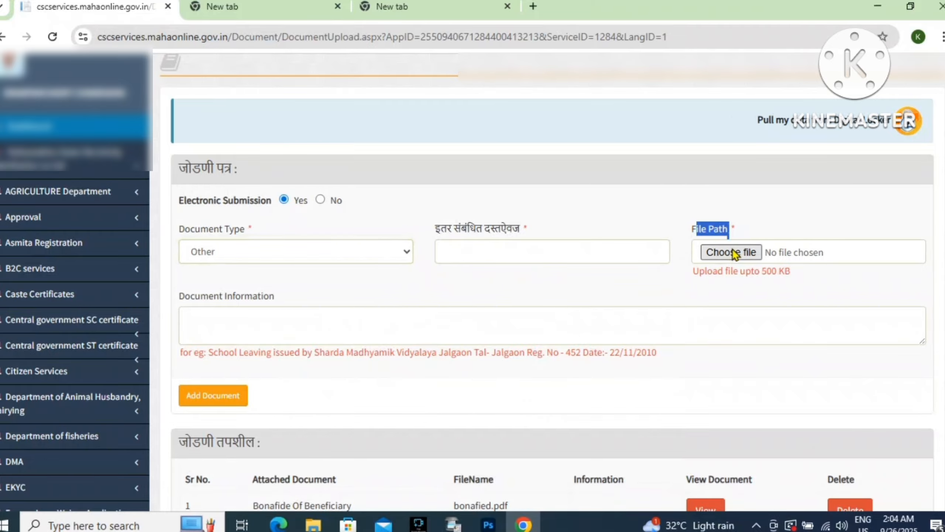
left_click(731, 253)
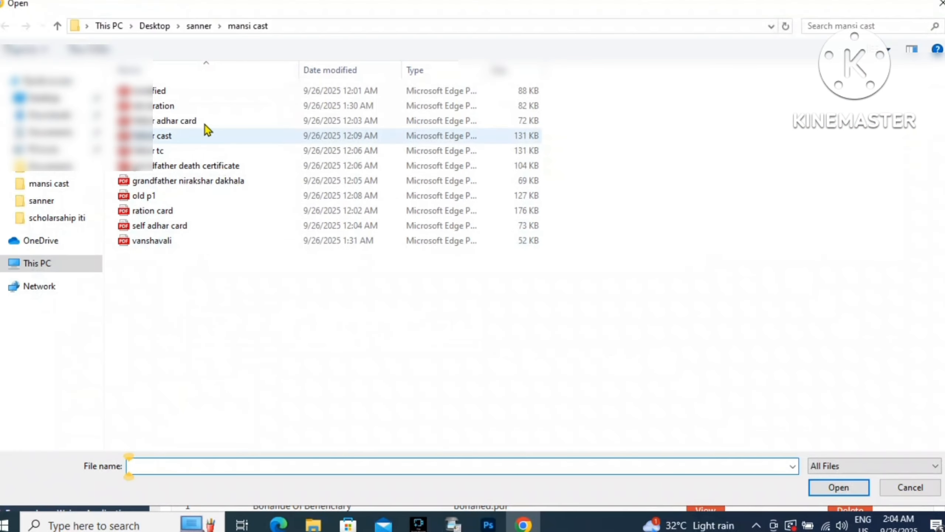
left_click(204, 107)
double_click(205, 107)
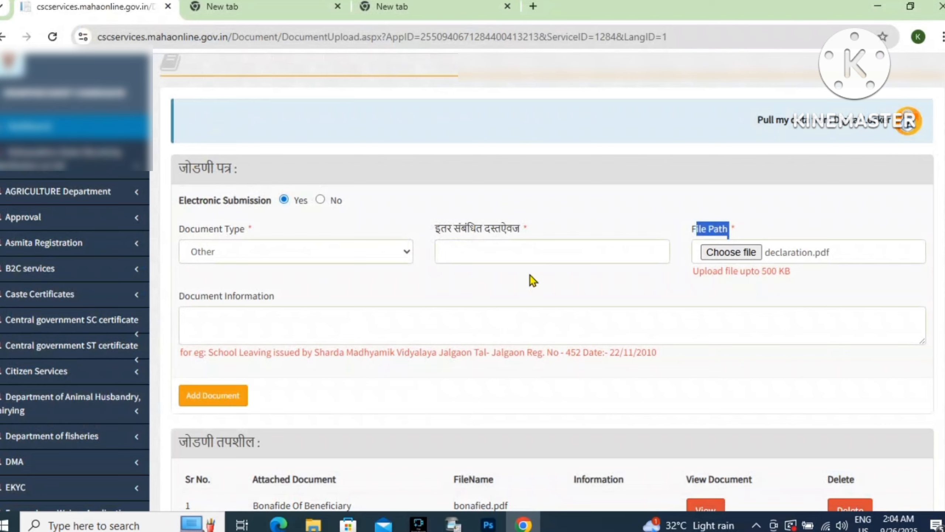
left_click_drag(437, 228, 509, 243)
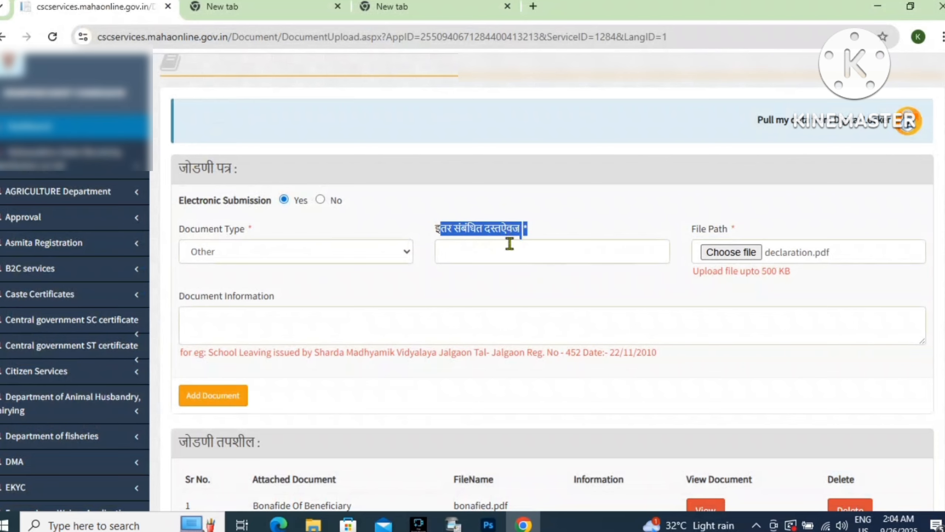
left_click(509, 244)
type("Declaration")
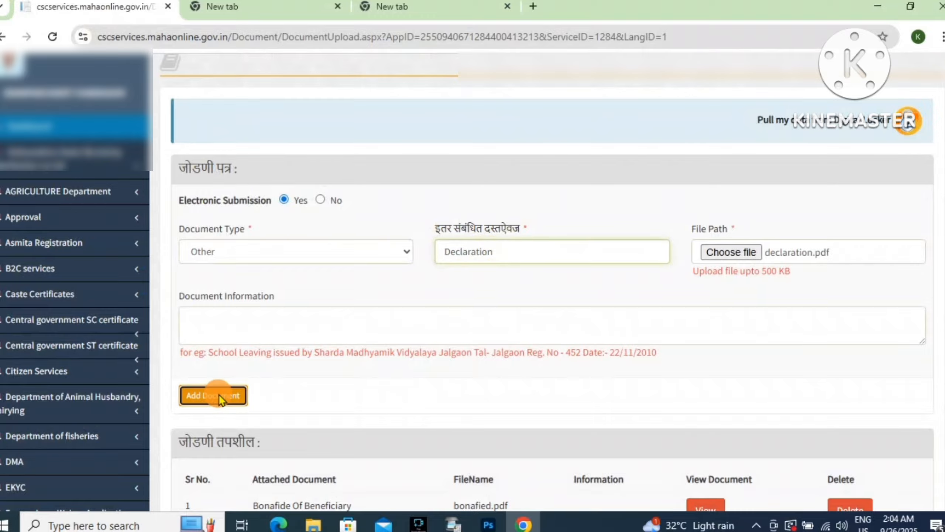
left_click(220, 398)
left_click(595, 126)
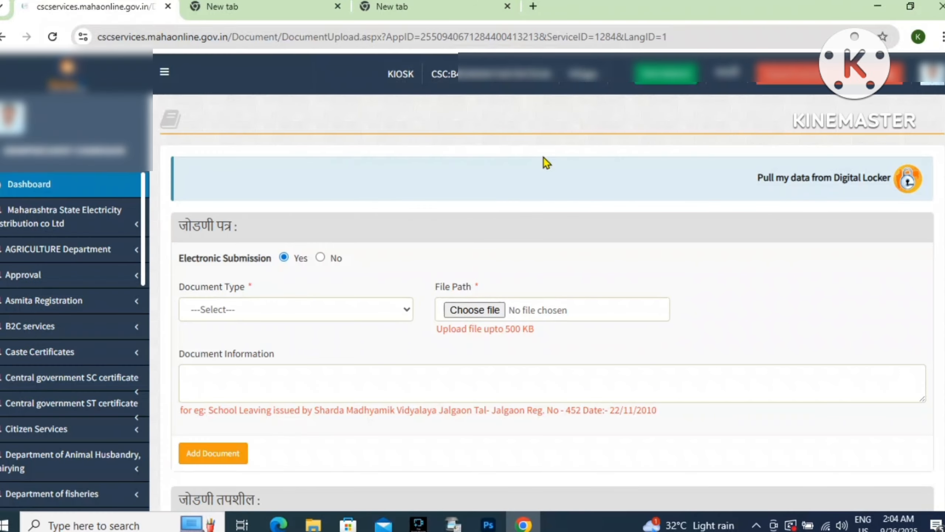
Step: Set the next attachment's document type to Other and choose the father adhar card PDF as its file
left_click(271, 309)
scroll(301, 224, "up", 5)
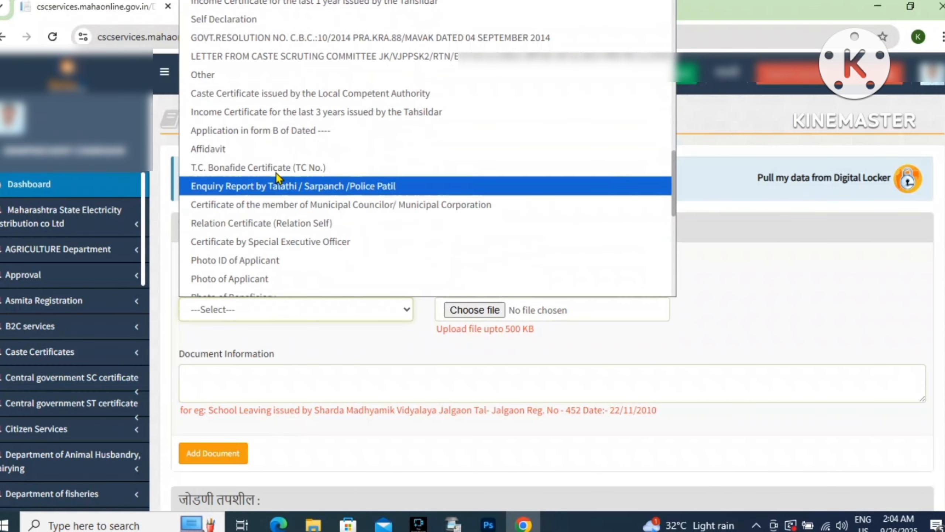
left_click(273, 75)
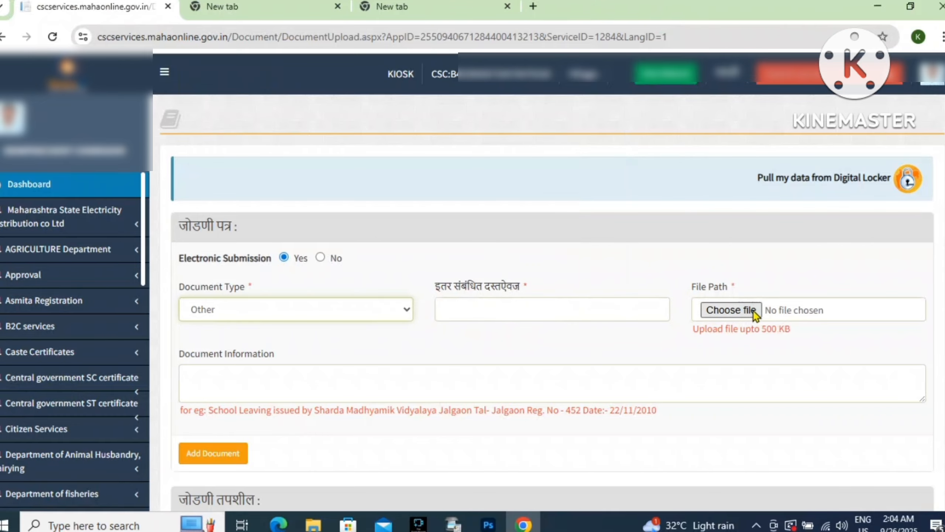
left_click(729, 309)
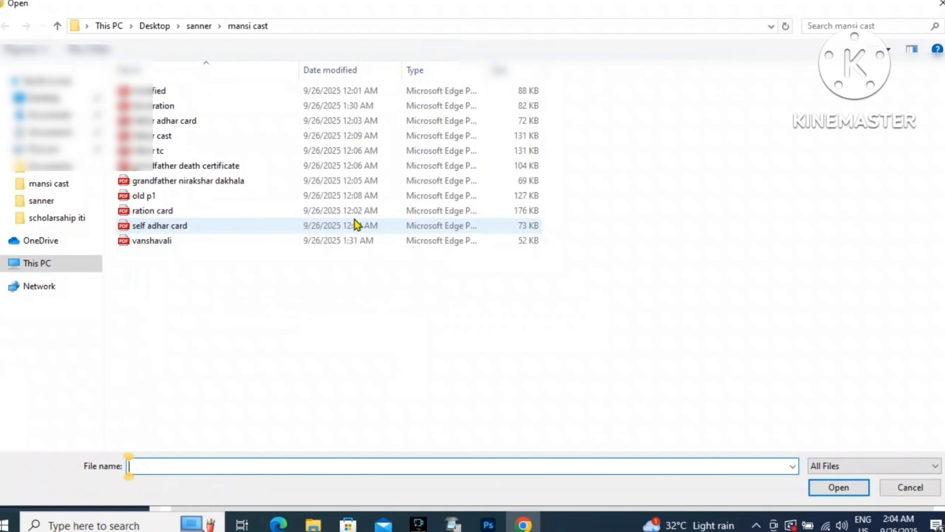
double_click(221, 120)
left_click(503, 314)
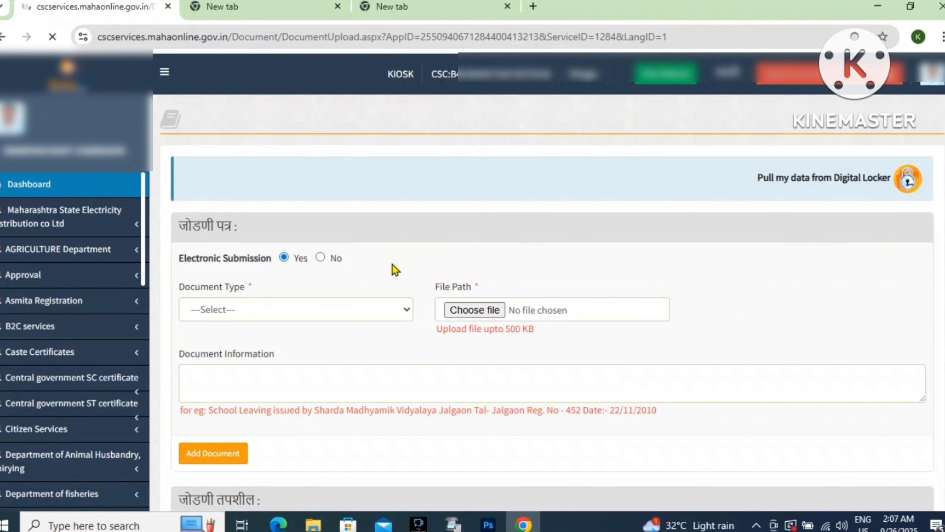
Step: Review the list of attached documents and their file names, and continue to the photograph page
scroll(391, 268, "down", 10)
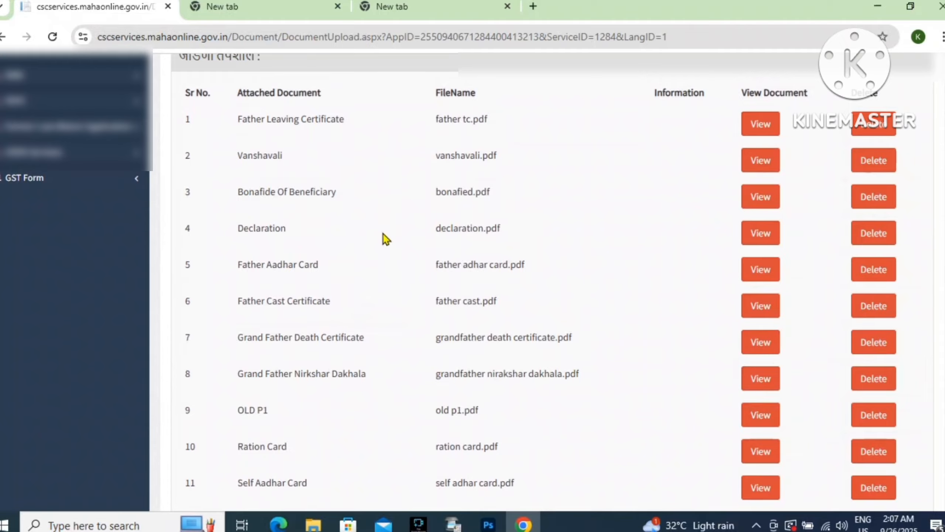
left_click_drag(238, 94, 607, 480)
left_click(584, 474)
scroll(583, 427, "down", 1)
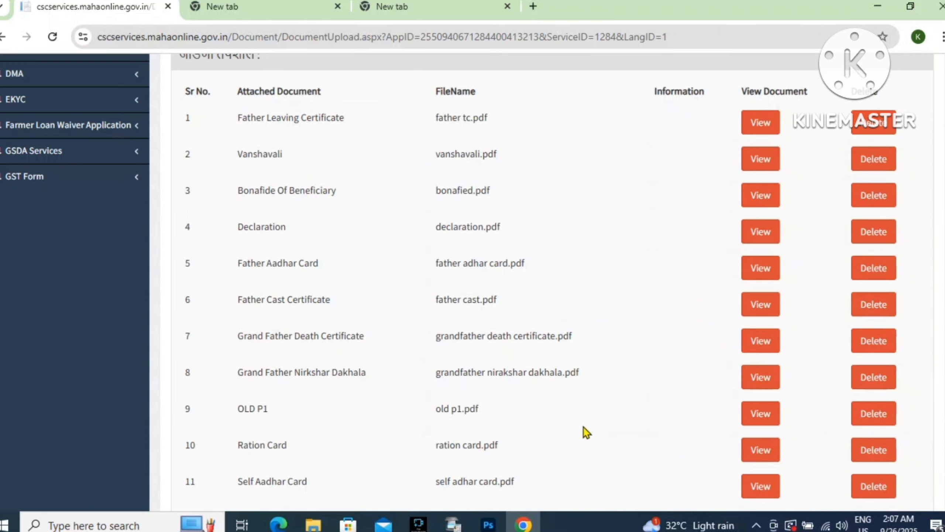
scroll(584, 427, "down", 3)
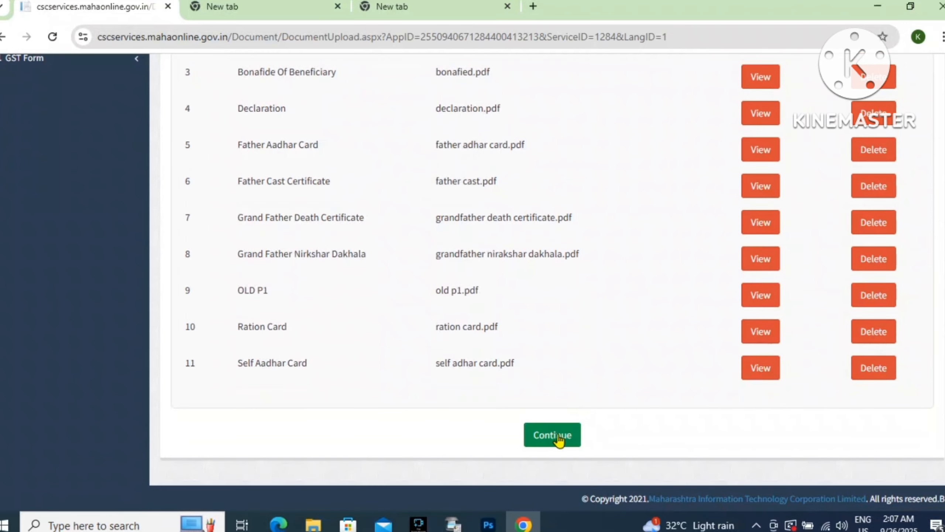
left_click(553, 441)
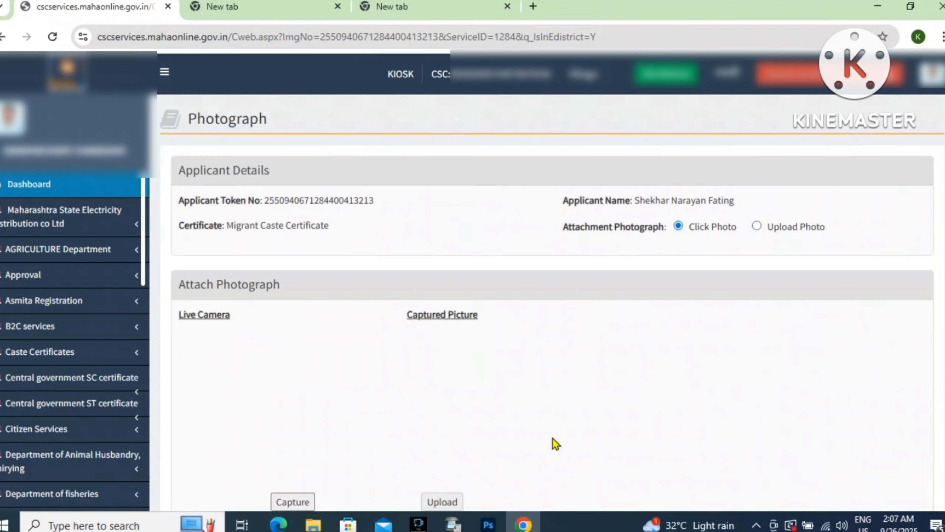
Step: Review the applicant details, switch the attachment photograph to Upload Photo, and read the photo upload instructions
left_click_drag(192, 171, 562, 334)
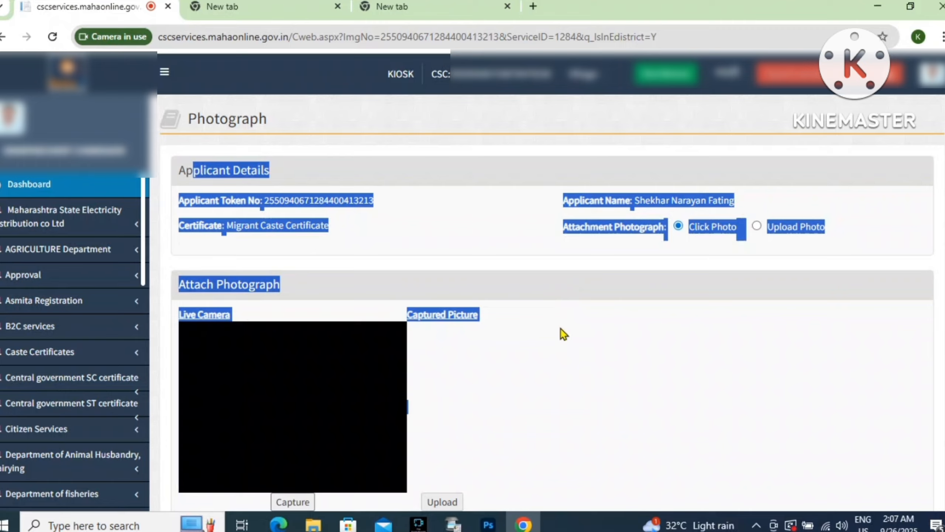
left_click(562, 329)
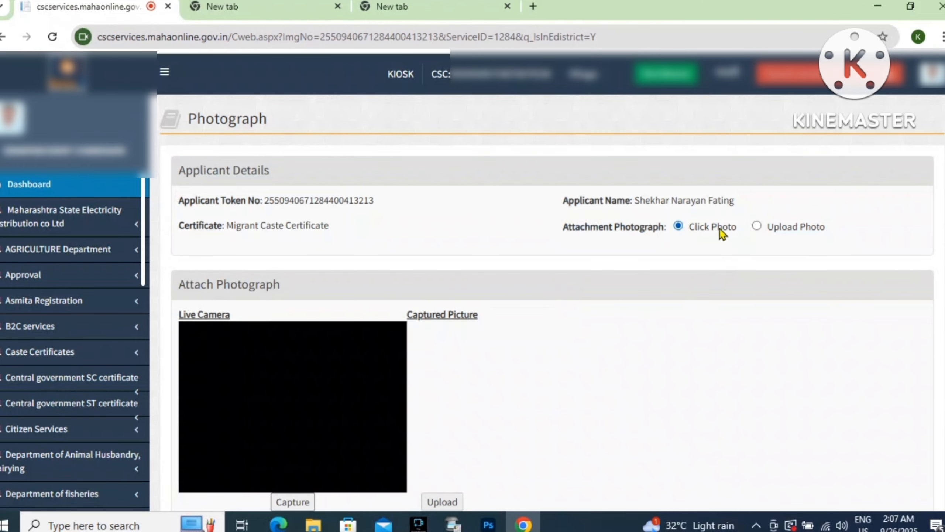
left_click(781, 233)
left_click_drag(825, 231, 806, 231)
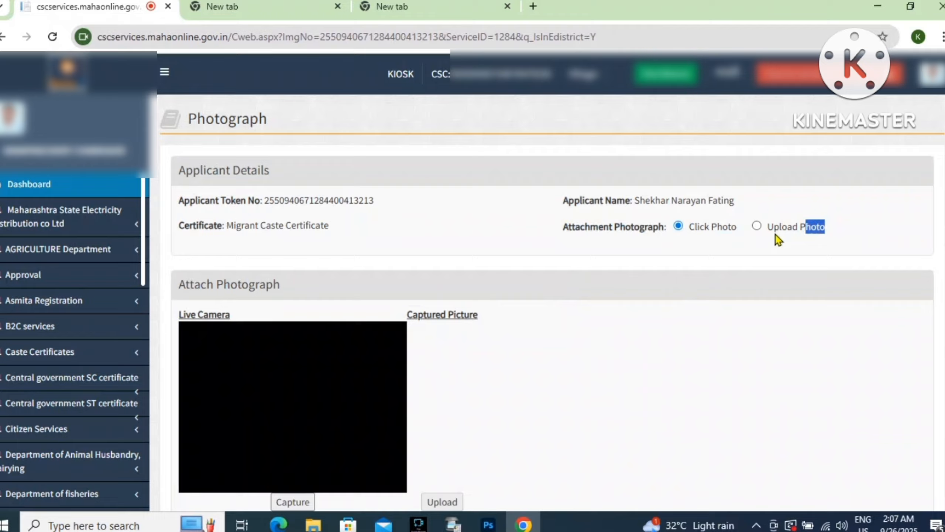
left_click(756, 227)
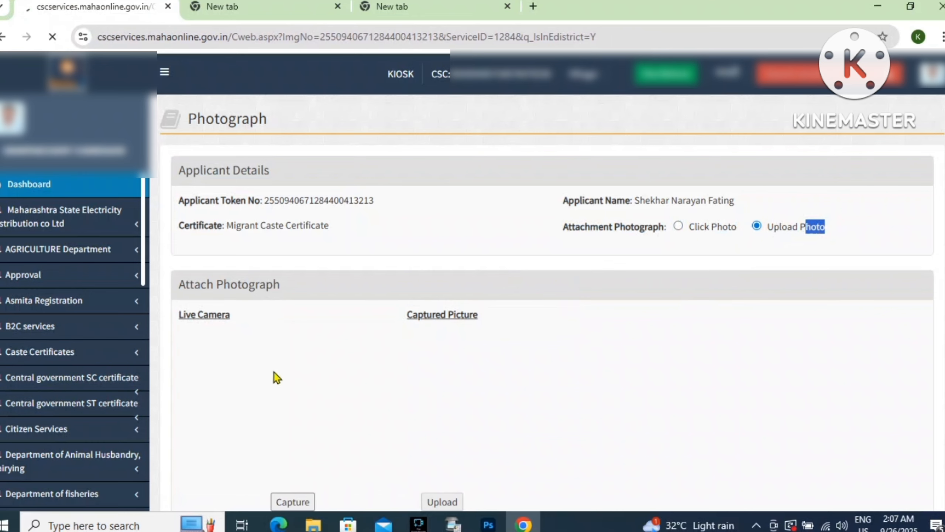
left_click_drag(194, 285, 381, 372)
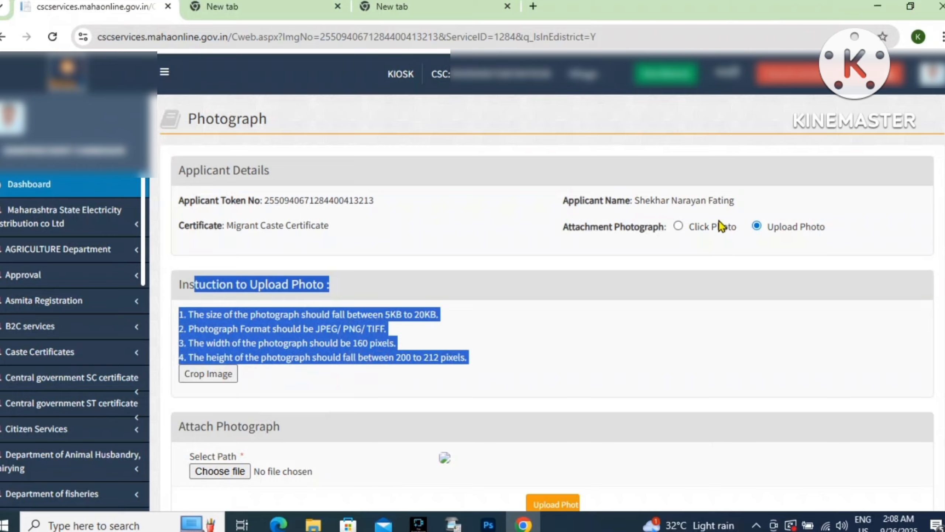
Step: Set the attachment photograph to Click Photo and capture the applicant's picture from the live camera, retaking it once
left_click(708, 228)
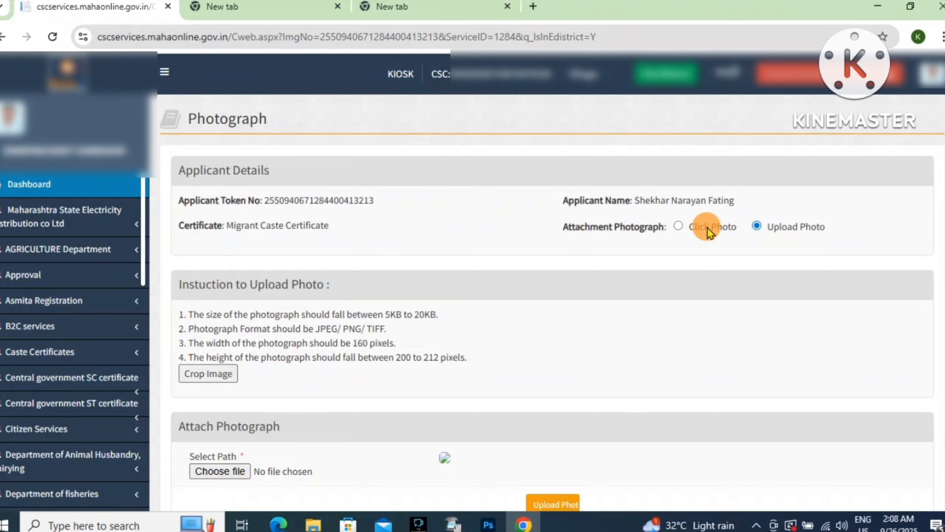
left_click(725, 231)
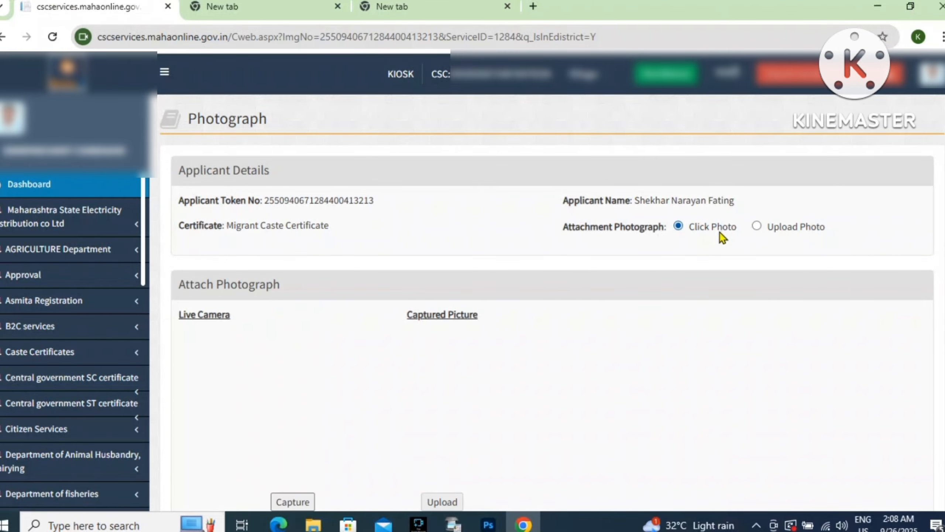
scroll(213, 324, "down", 2)
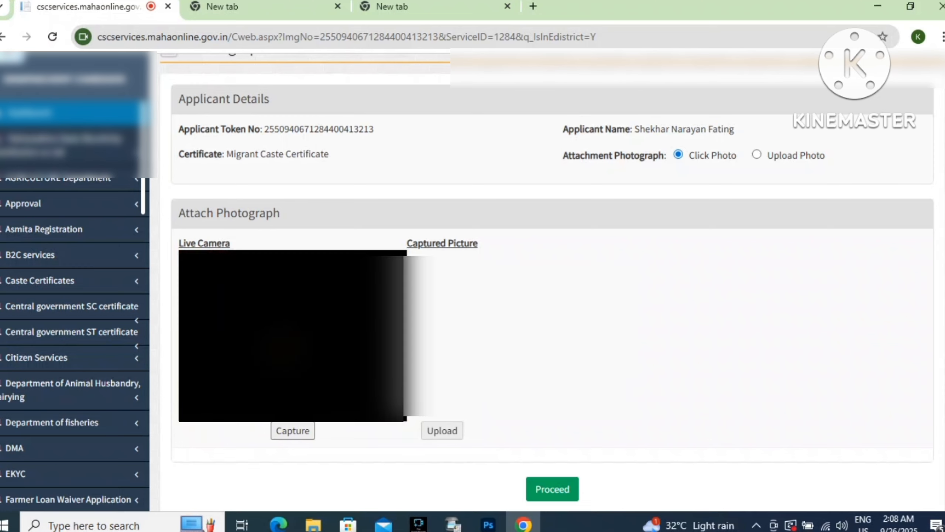
left_click(299, 433)
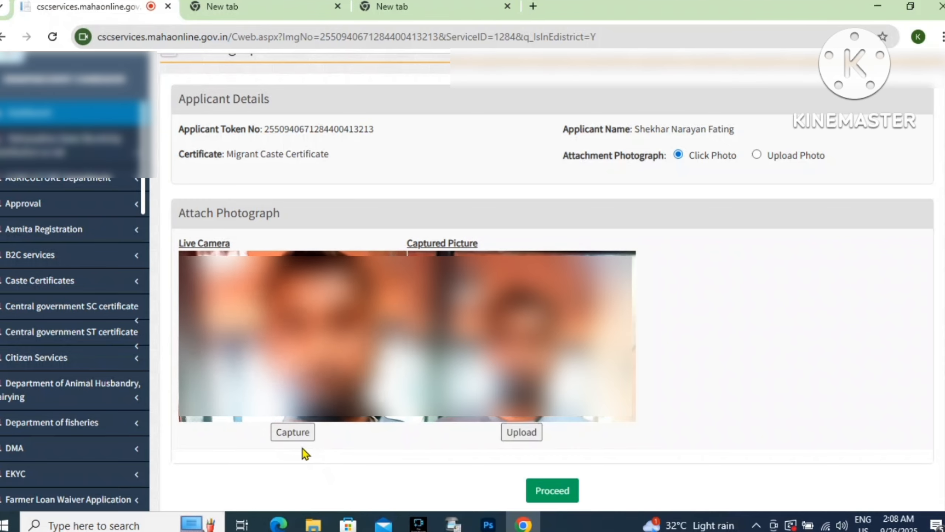
left_click(300, 442)
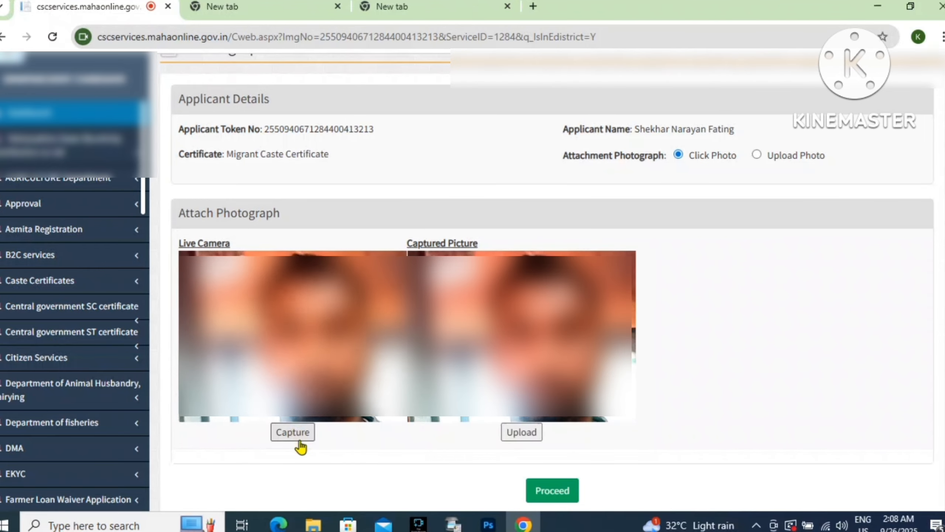
Step: Upload the captured picture, acknowledge the upload message, and proceed to the payment options
left_click_drag(417, 243, 478, 242)
left_click(522, 433)
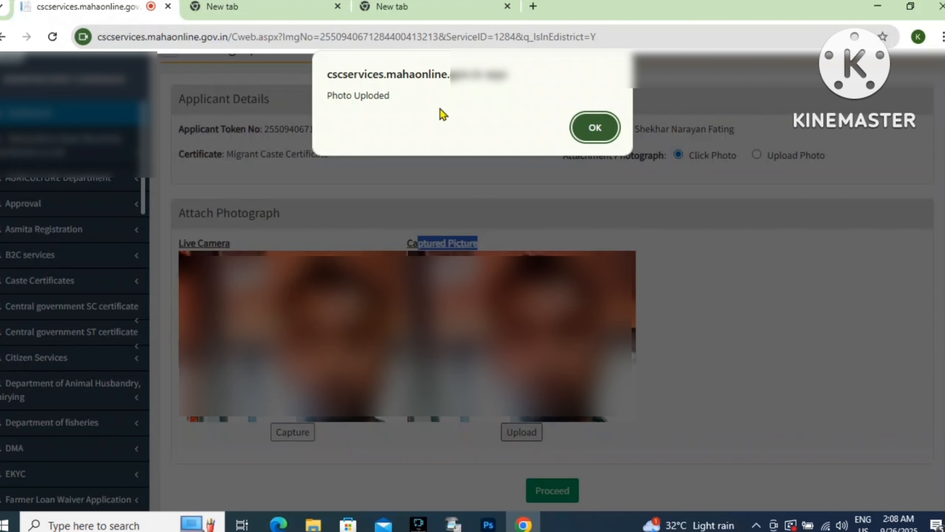
left_click_drag(354, 99, 419, 100)
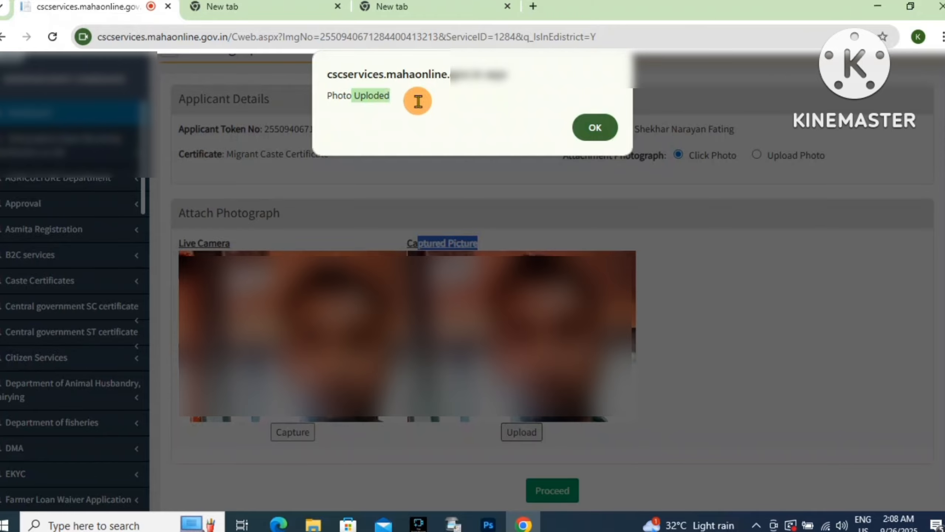
left_click(595, 127)
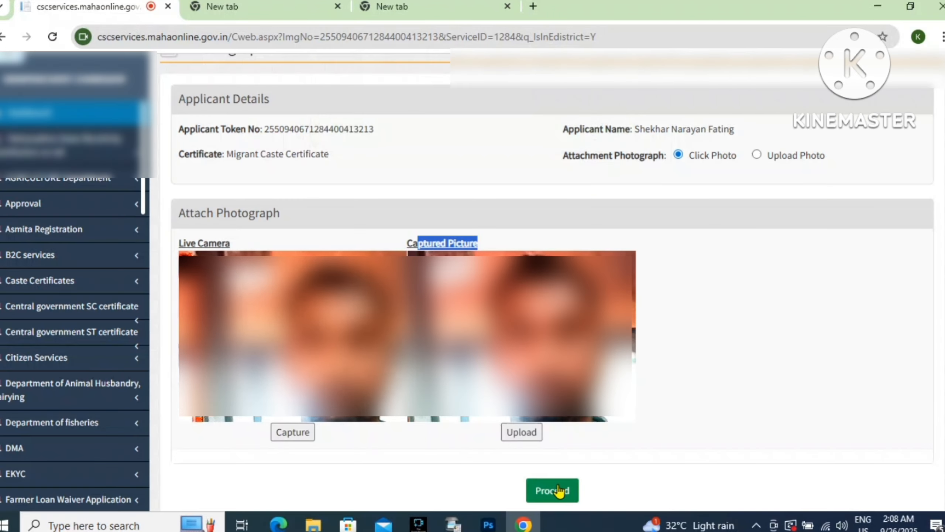
left_click(559, 490)
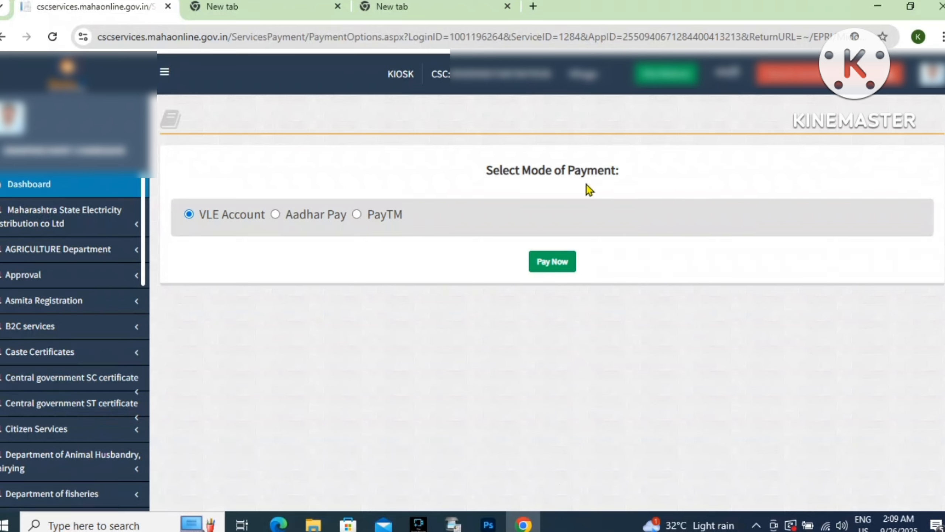
Step: Review the payment modes and go on to pay with VLE Account
left_click_drag(533, 172, 644, 180)
left_click_drag(212, 215, 458, 236)
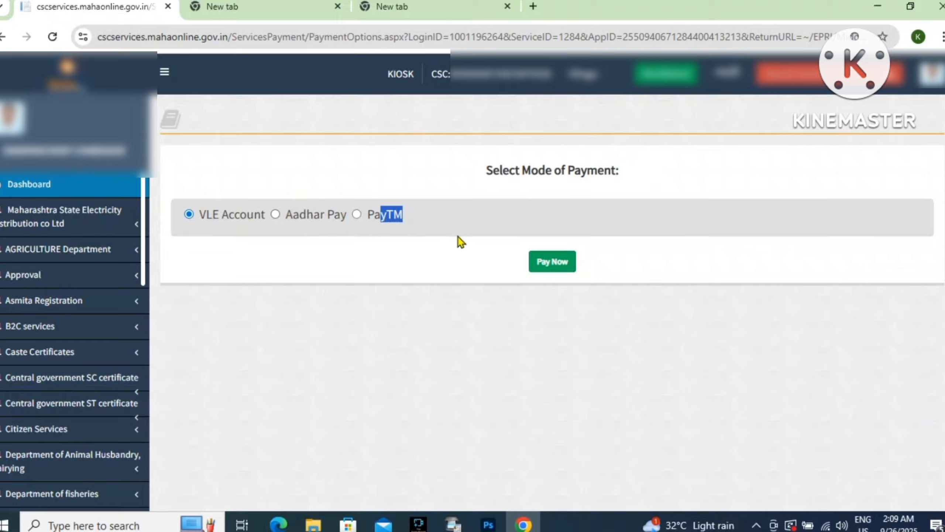
left_click(539, 265)
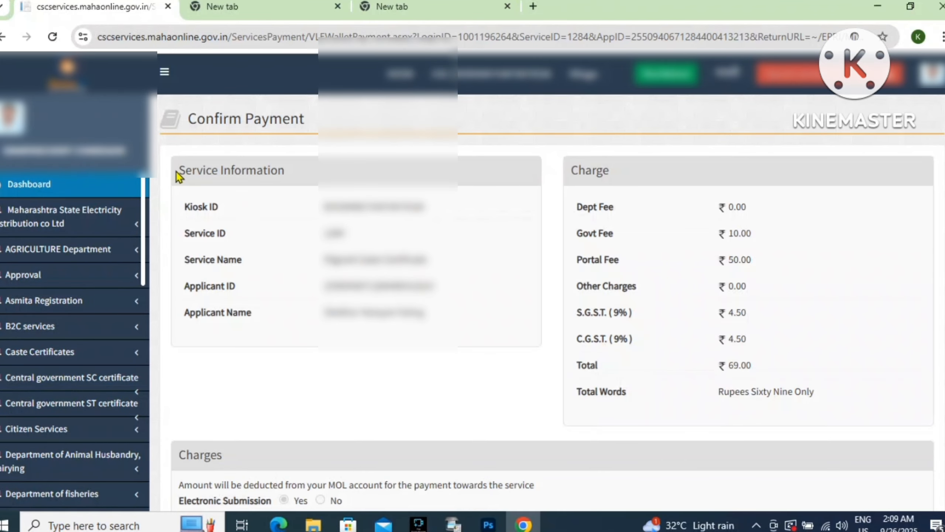
Step: Review the service information and charges, and enter the account password for the payment
left_click_drag(177, 171, 492, 395)
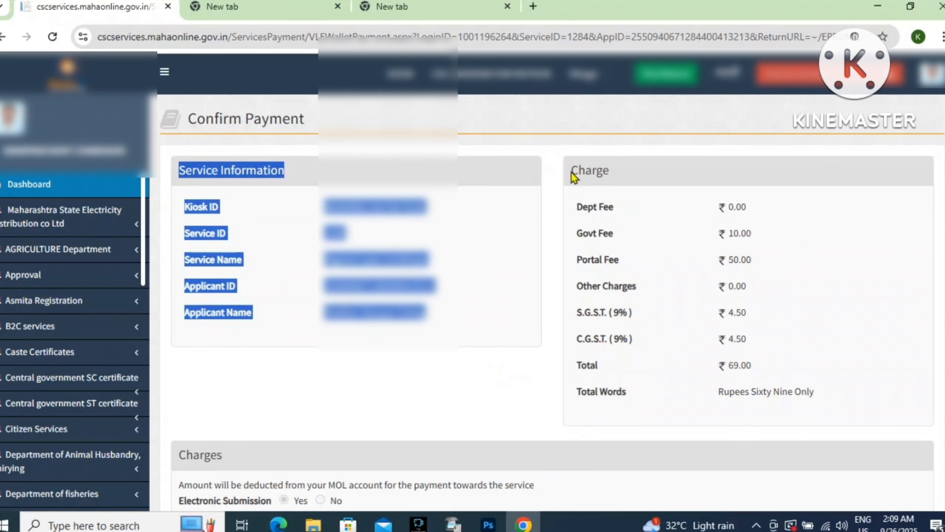
left_click_drag(571, 171, 813, 492)
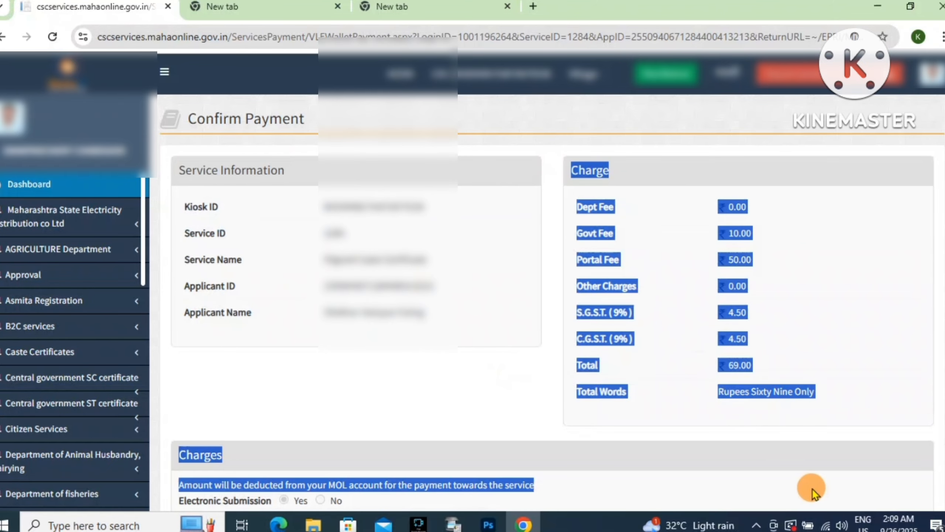
scroll(813, 491, "down", 5)
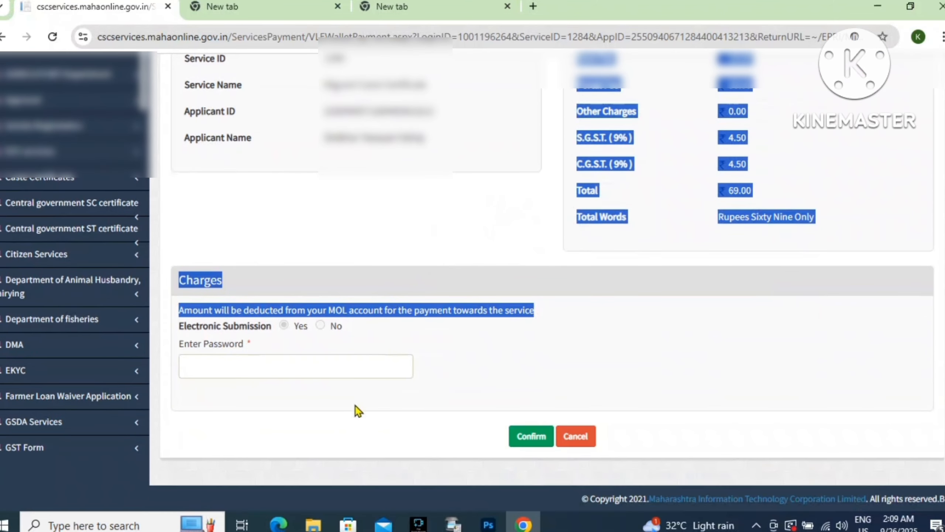
left_click_drag(159, 272, 491, 353)
left_click(342, 359)
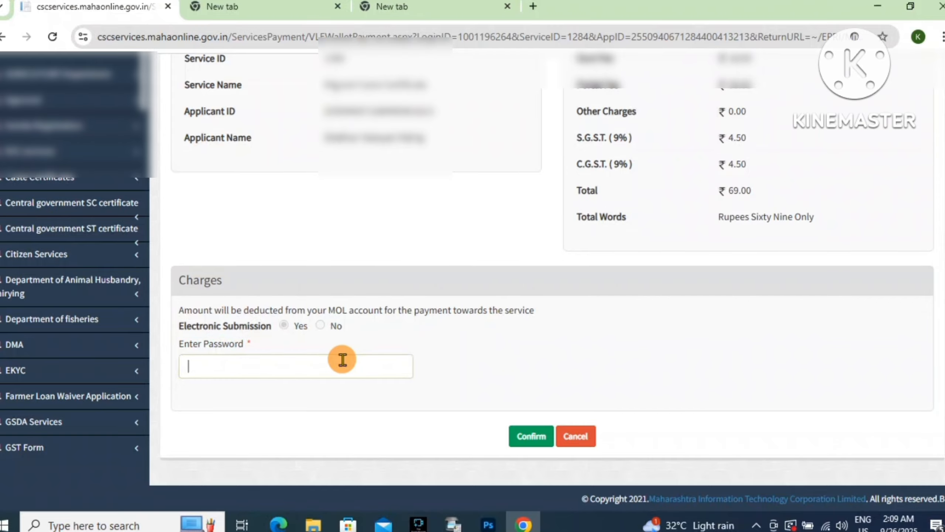
type("•••••••")
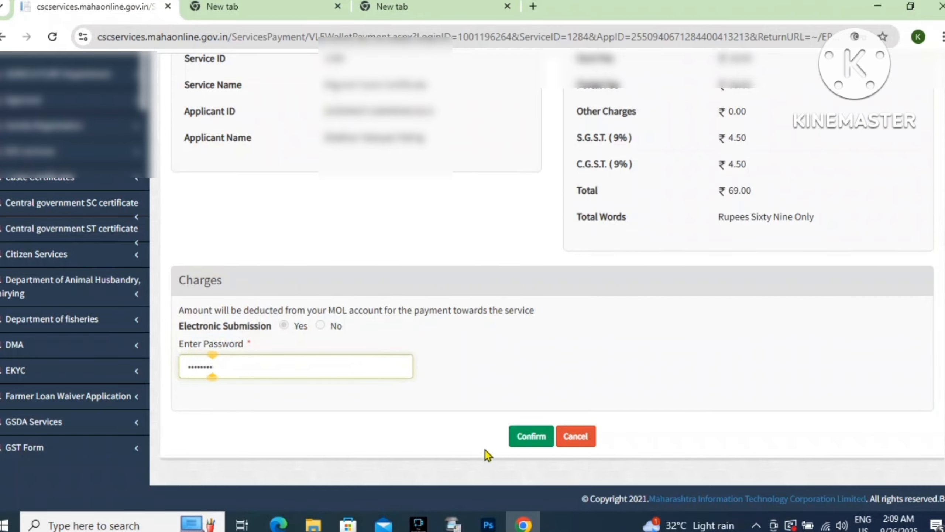
Step: Confirm the VLE account payment for the caste certificate and review the payment receipt's service information and charges
left_click(520, 442)
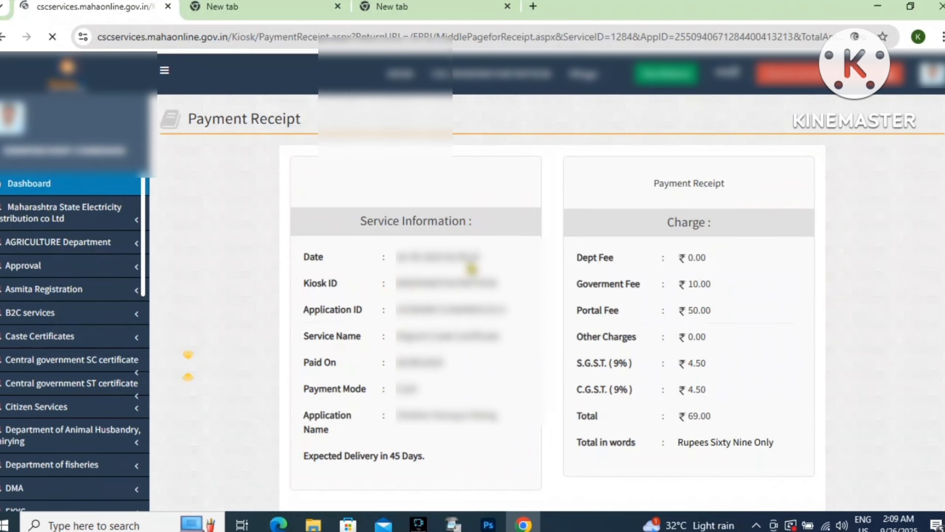
scroll(558, 312, "down", 1)
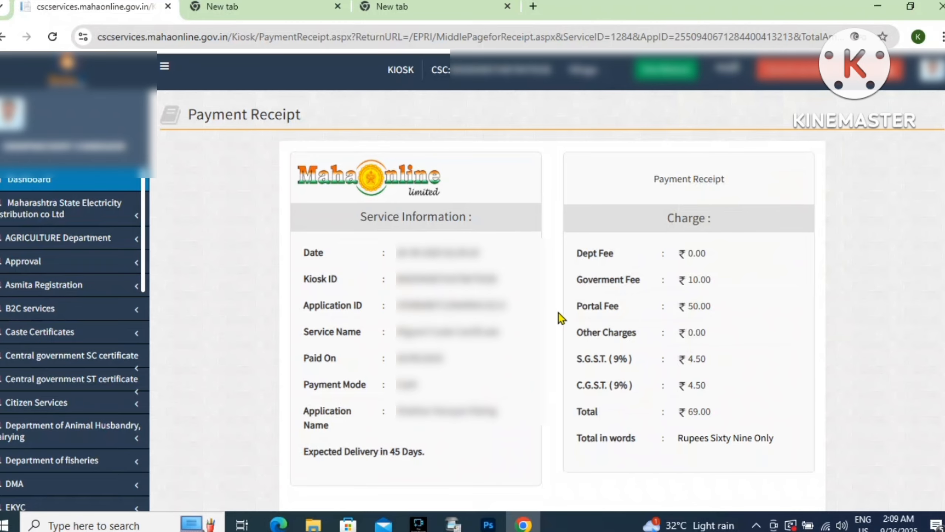
scroll(560, 318, "down", 5)
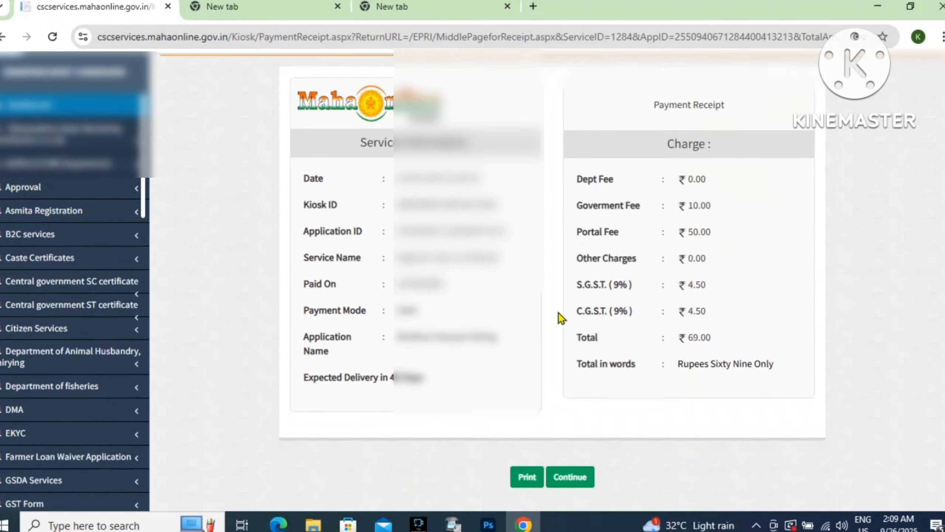
Step: Preview the payment receipt's printout and close it, continue to the acknowledgement receipt, and check the applicant and beneficiary details
left_click(519, 411)
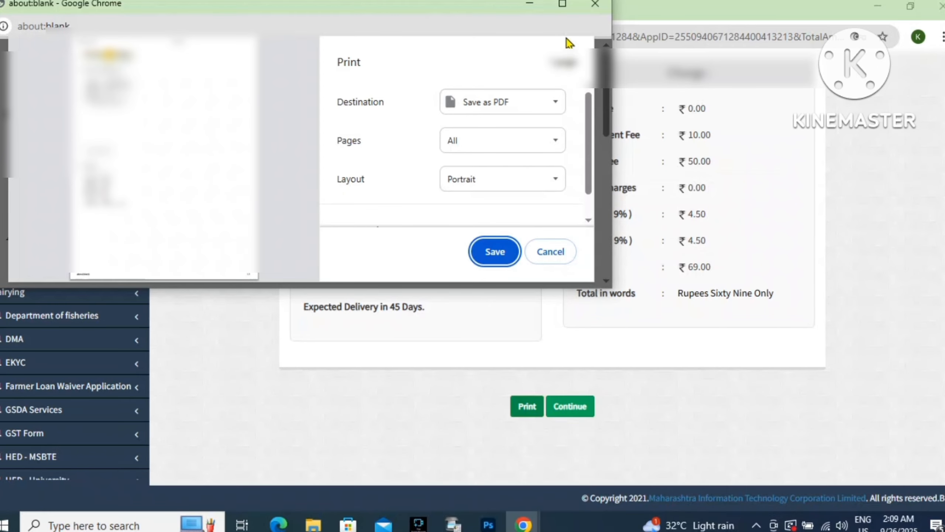
left_click(595, 4)
left_click(571, 408)
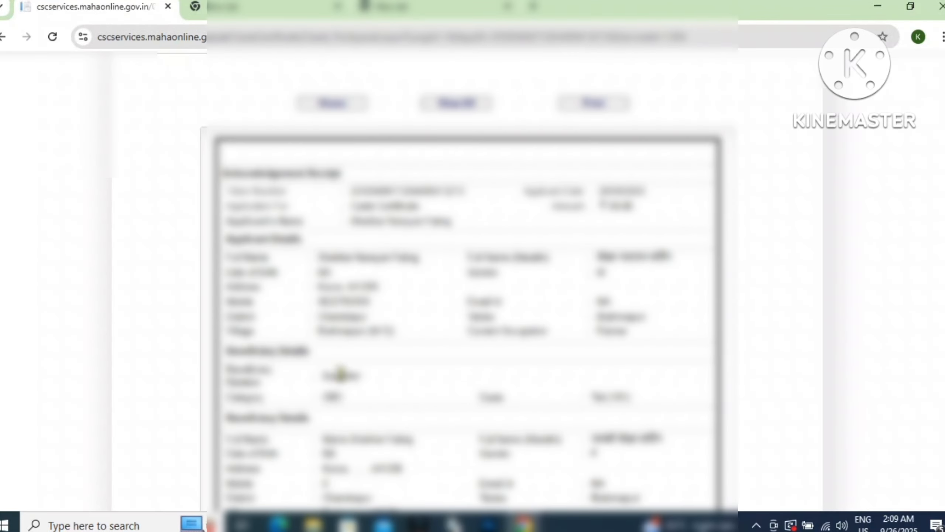
scroll(376, 280, "down", 2)
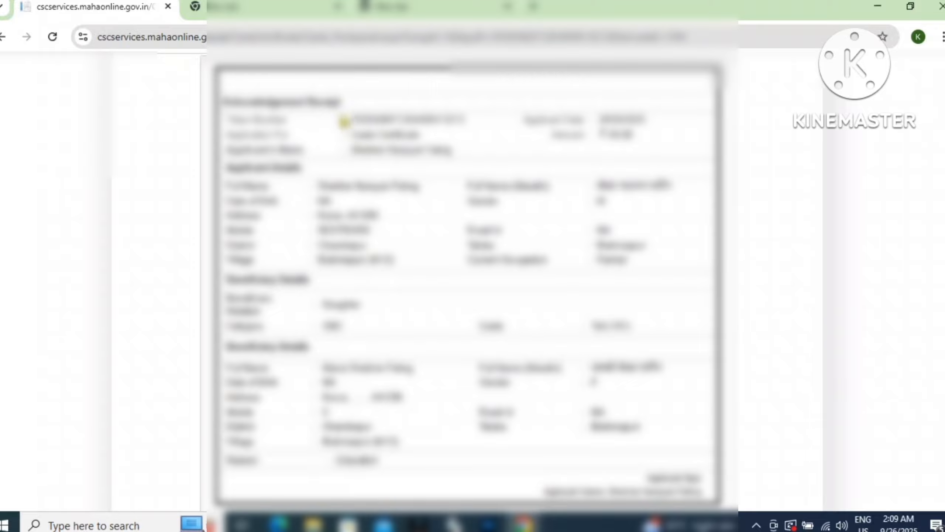
left_click_drag(322, 118, 634, 454)
left_click(826, 374)
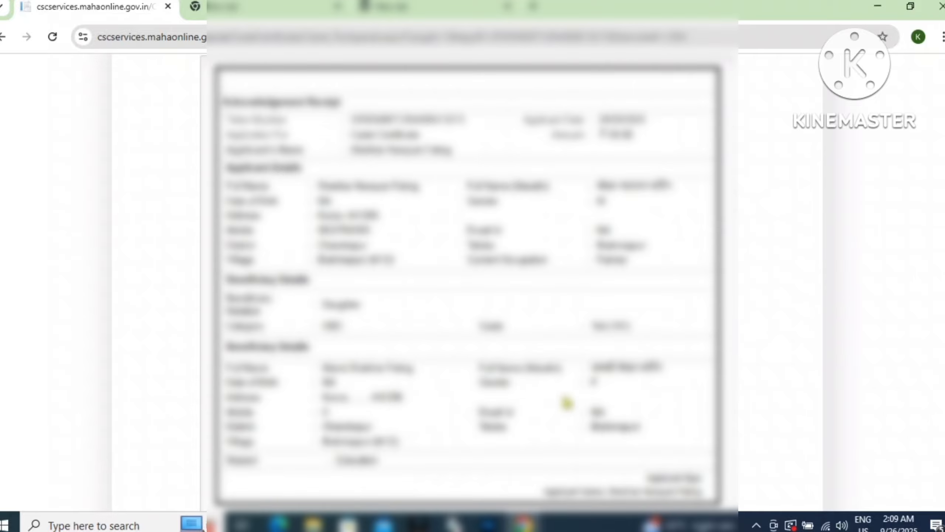
Step: Print the acknowledgement receipt with Save as PDF, choosing the applicant's caste folder inside the sanner folder as the save location
scroll(489, 397, "up", 3)
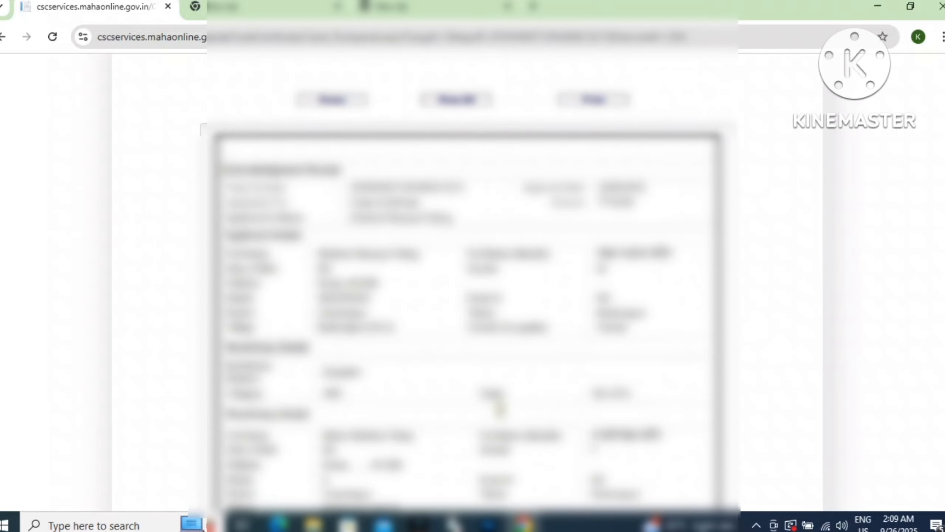
left_click(593, 106)
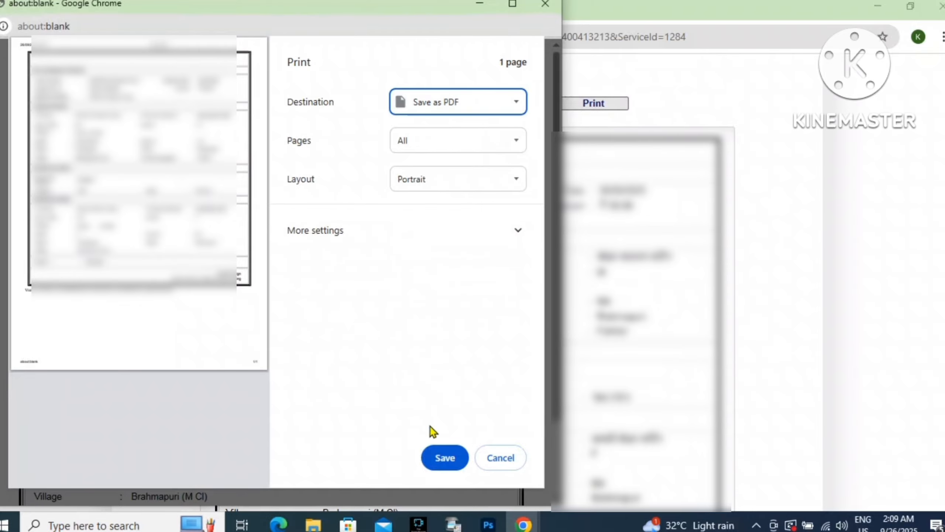
left_click(438, 460)
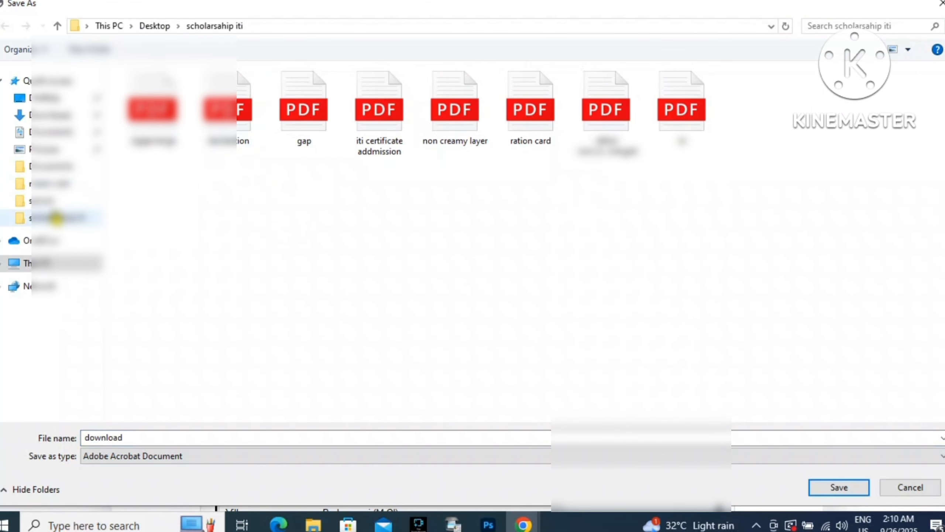
left_click(55, 204)
double_click(218, 112)
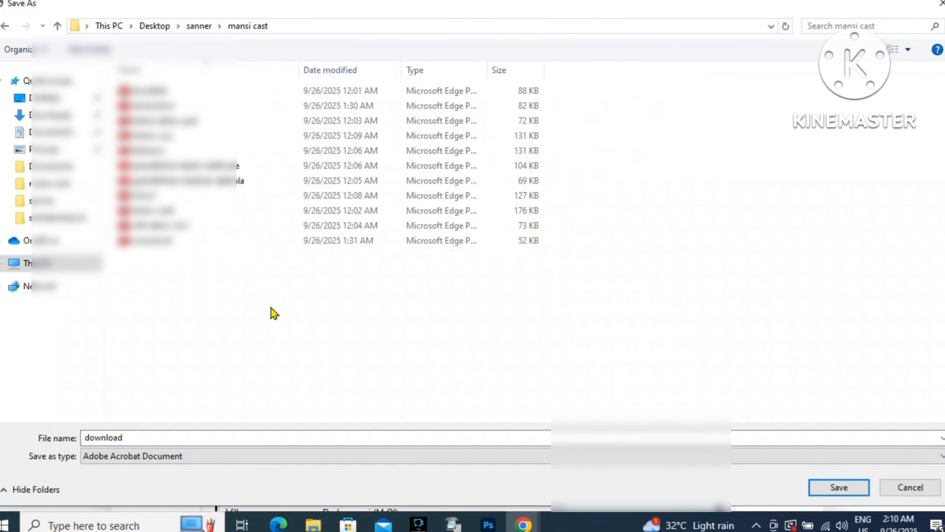